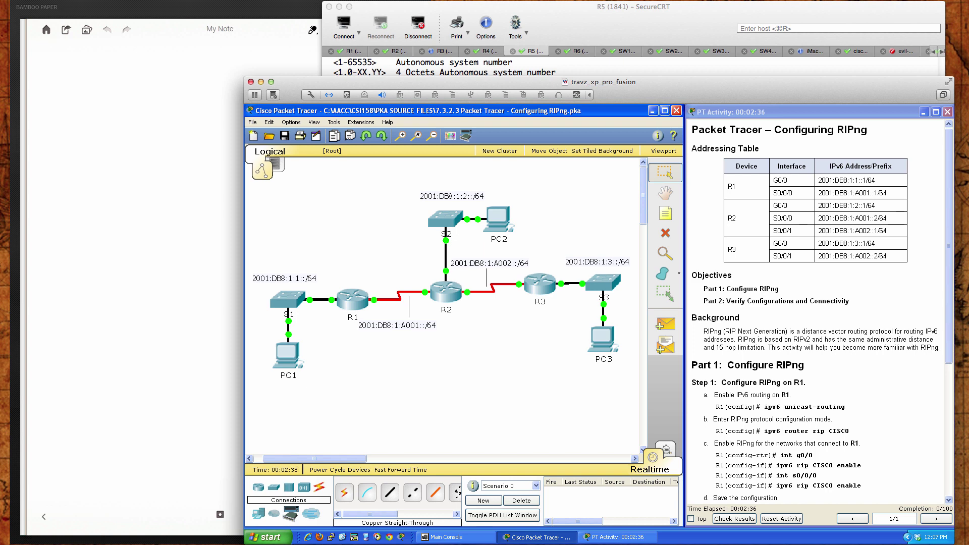
Review the RIPng activity instructions and open router R1's command line at a ready prompt
scroll(818, 392, down, 1)
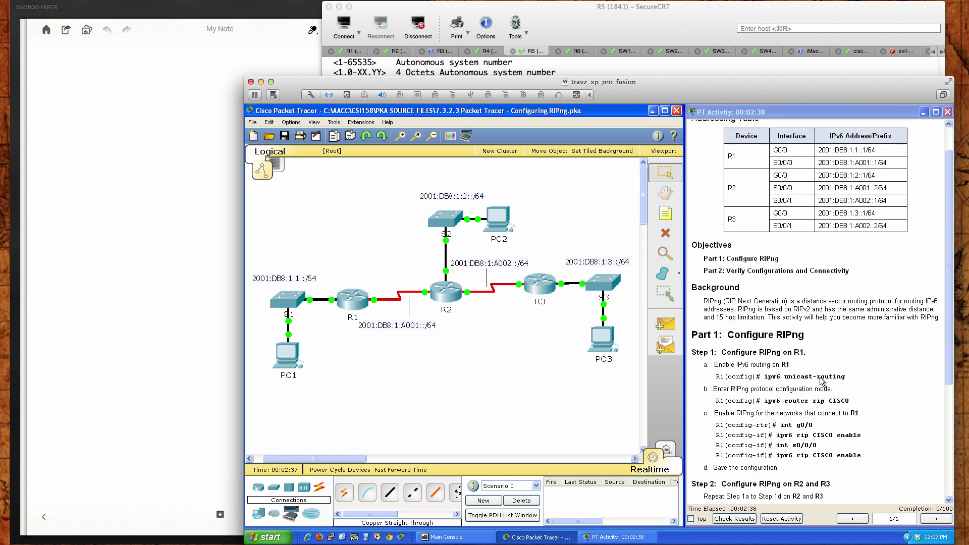
scroll(827, 222, down, 1)
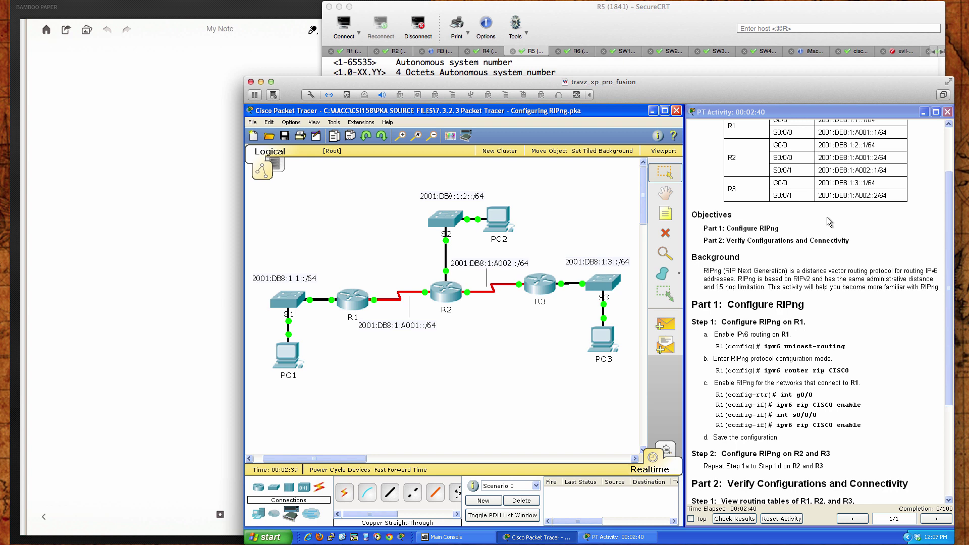
scroll(827, 222, down, 3)
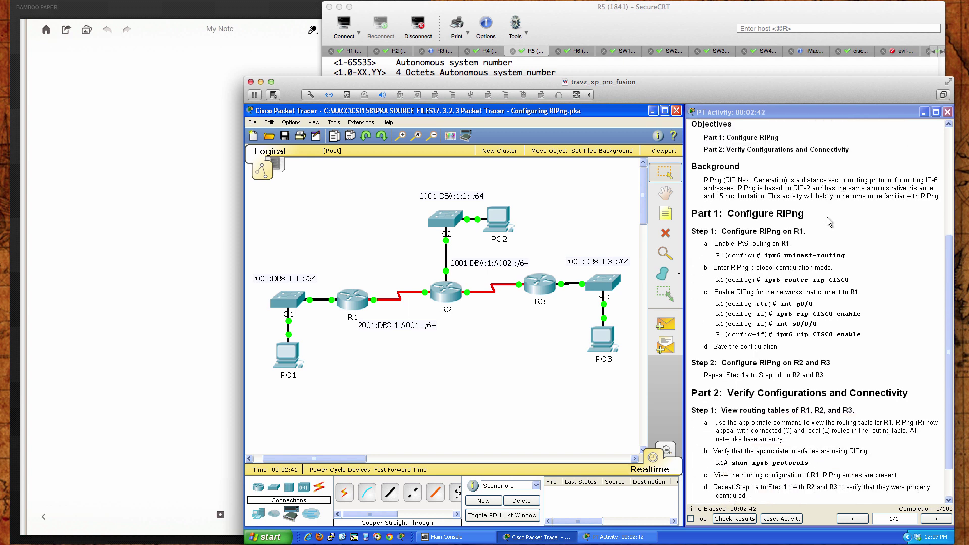
scroll(829, 222, down, 1)
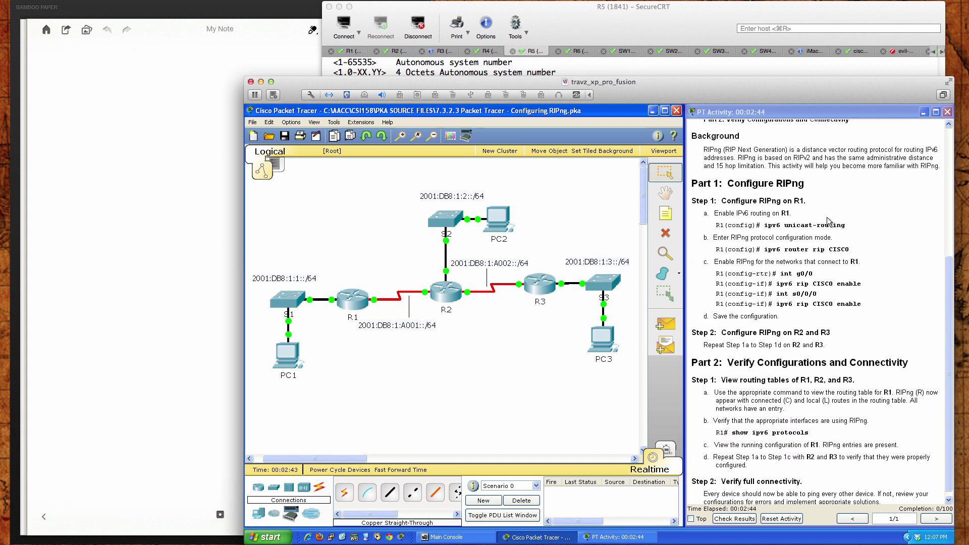
scroll(827, 222, down, 1)
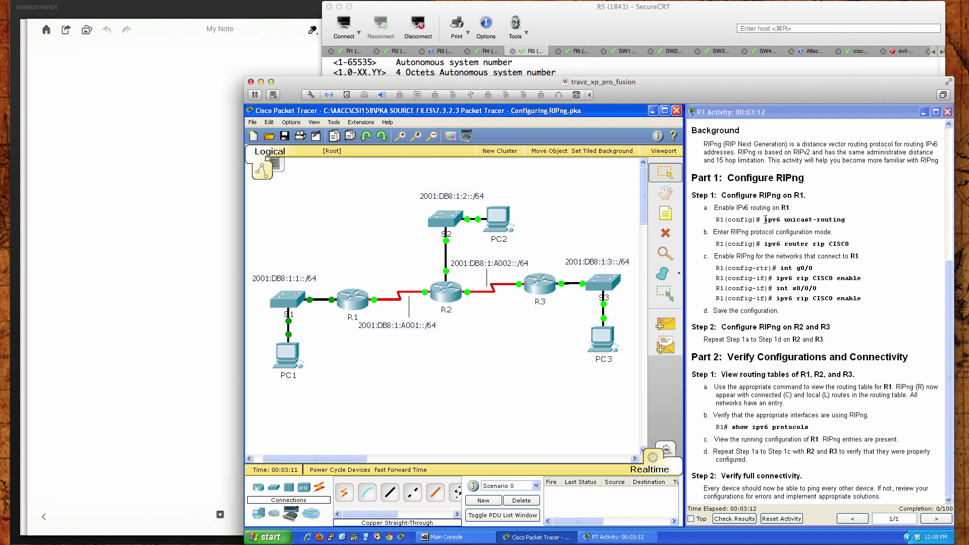
click(354, 301)
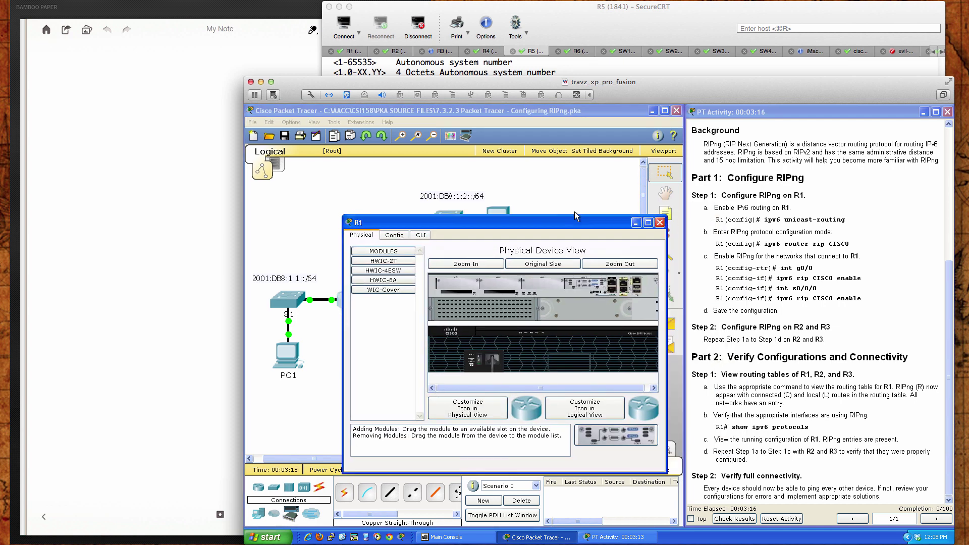
click(391, 244)
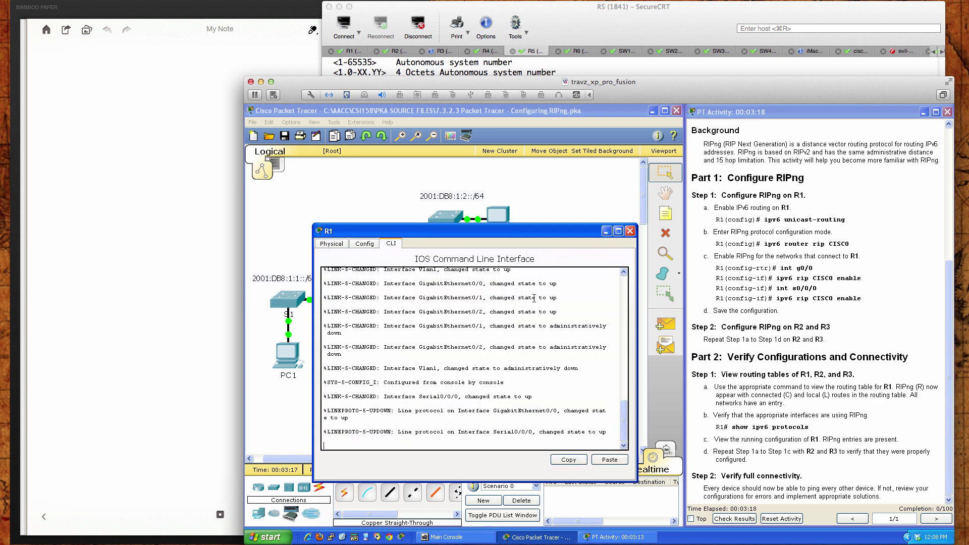
key(Return)
key(Return)
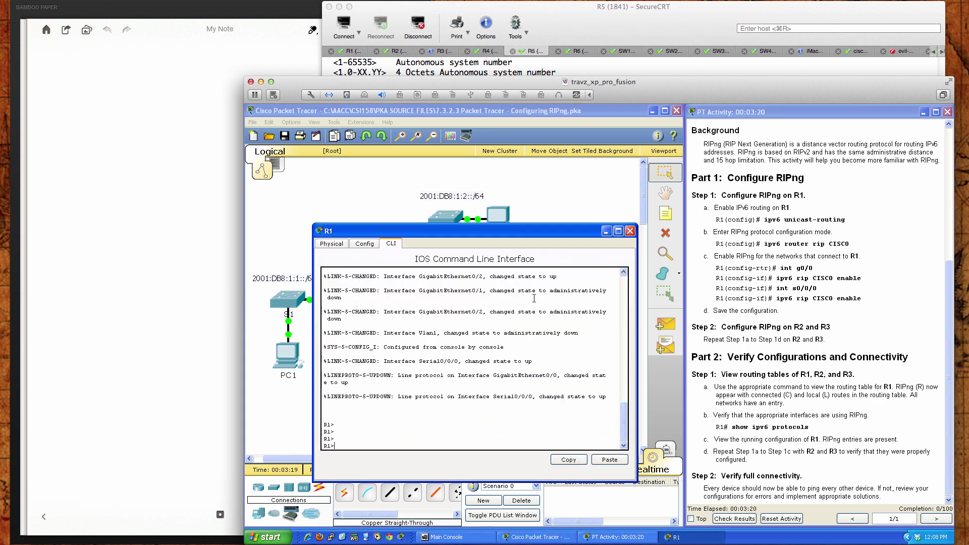
Enter R1's global configuration mode and enable IPv6 routing with ipv6 unicast-routing
text(en)
key(Return)
text(conf t)
key(Return)
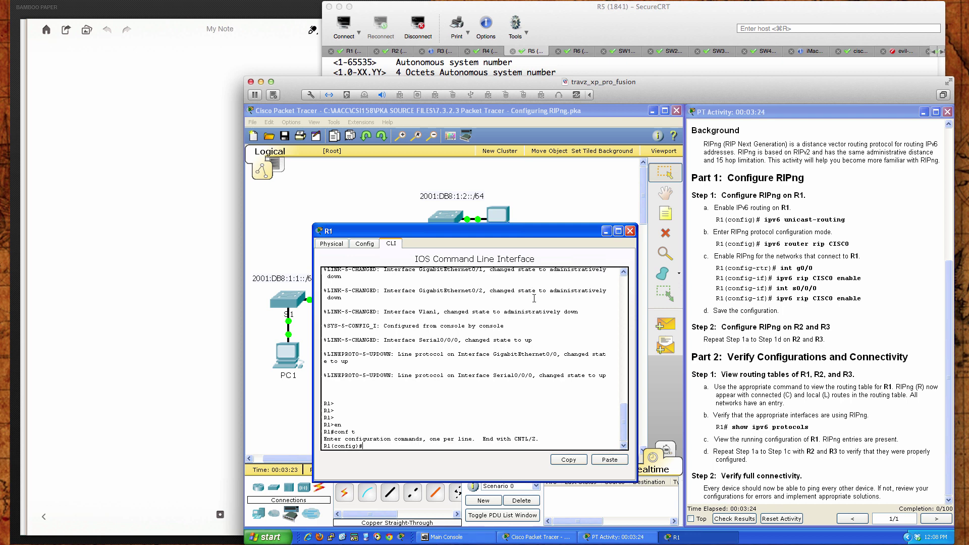
key(Return)
key(Return)
key(Return)
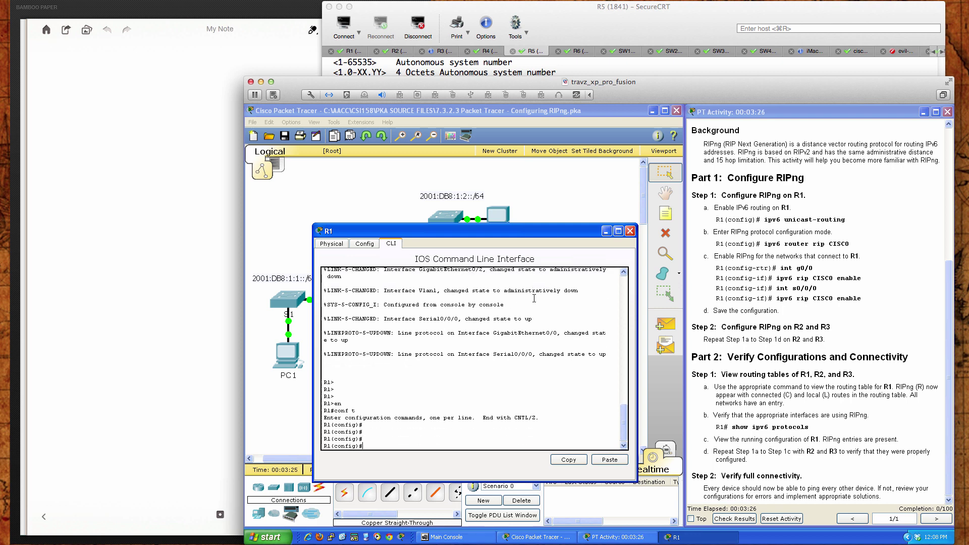
text(ipv6 unic)
key(Tab)
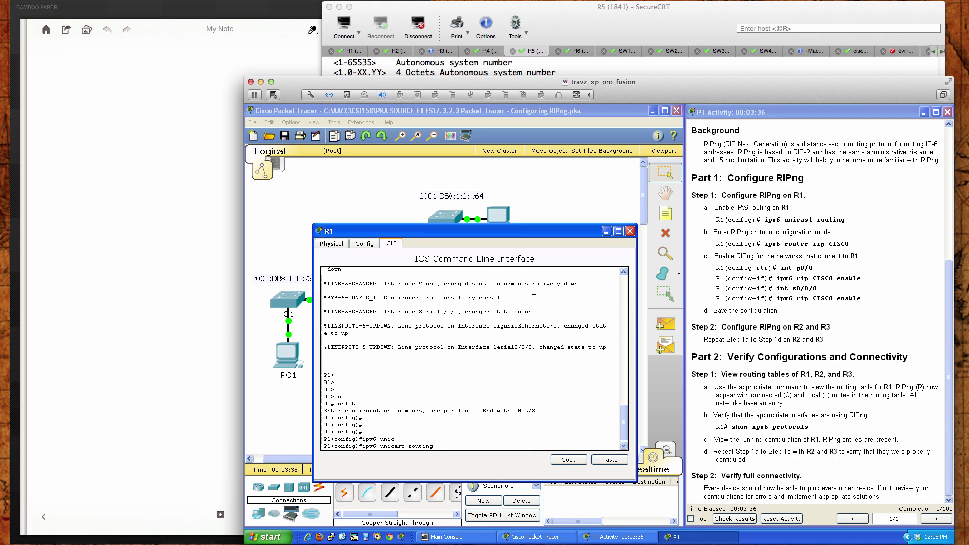
key(Return)
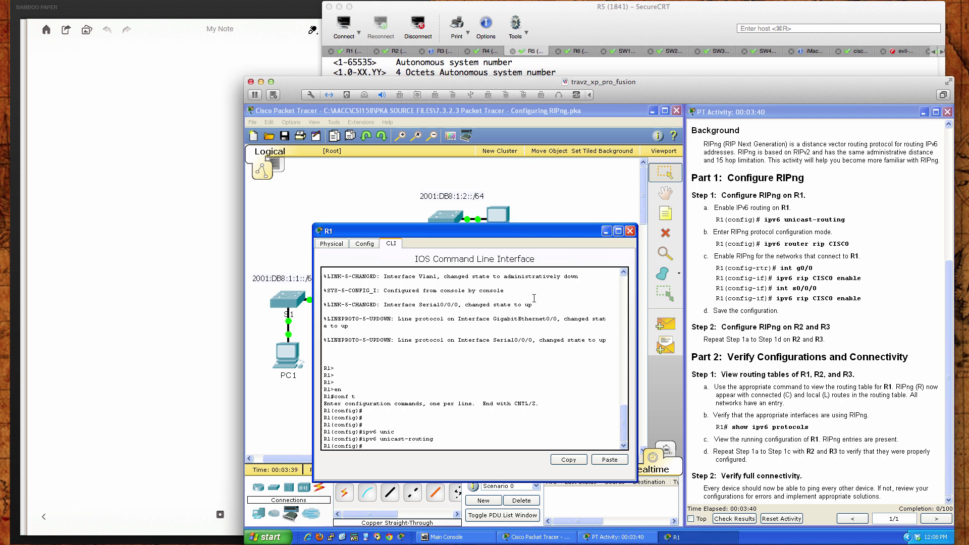
key(Return)
key(Return)
key(Return)
key(Return)
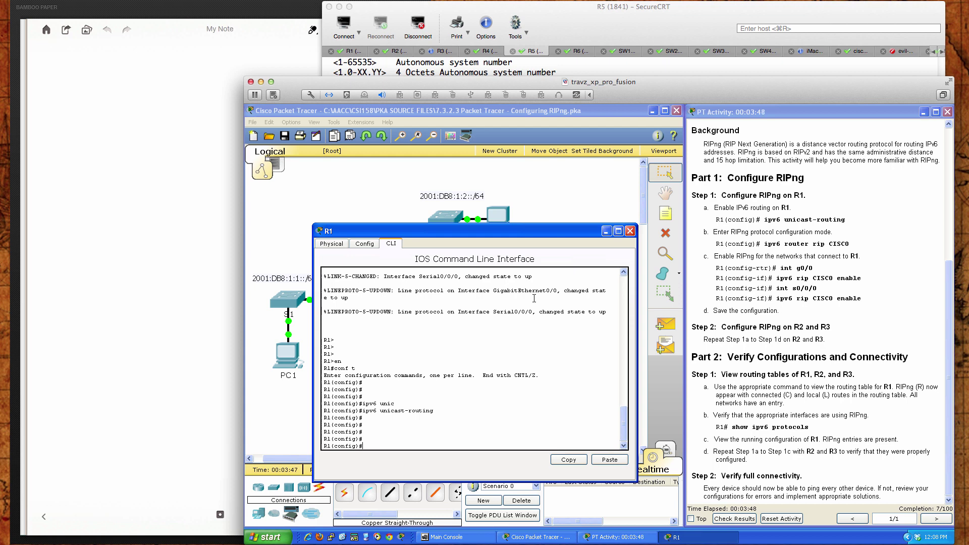
Start the RIPng routing process named CISCO on R1
text(ipv6 router rip CISCO)
key(Return)
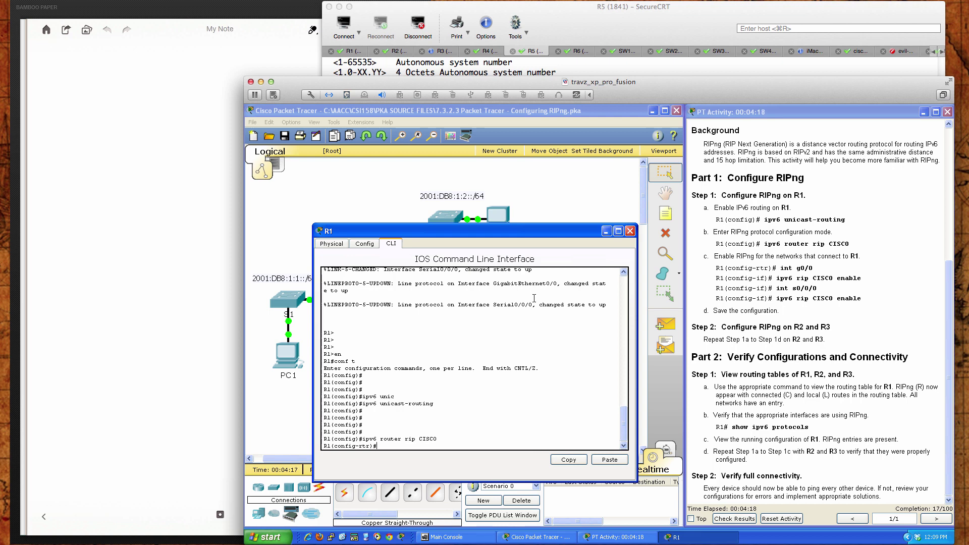
key(Return)
key(Return)
key(Return)
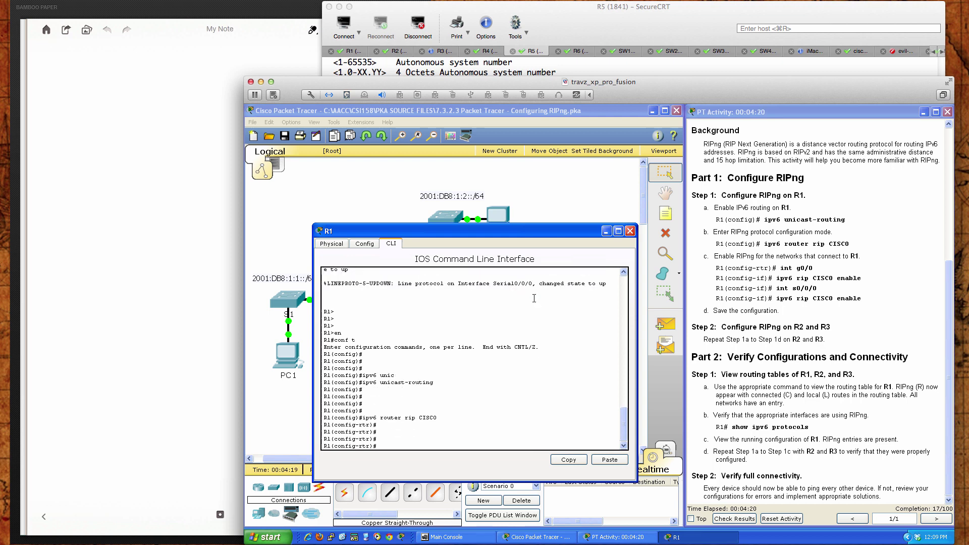
Enable RIPng process CISCO on R1's interface gi0/0
text(int gi0/0)
key(Return)
text(ipv)
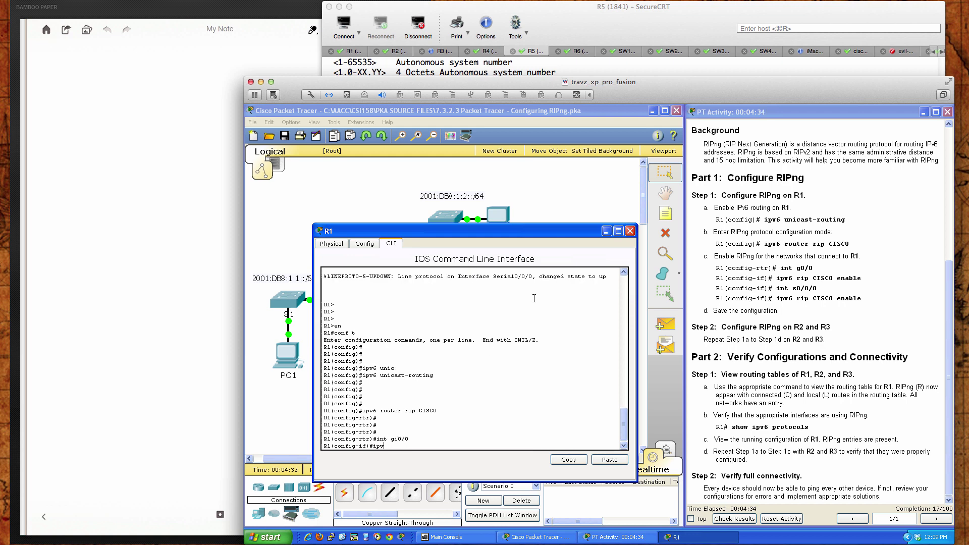
text(6 rip CISCO en)
key(Tab)
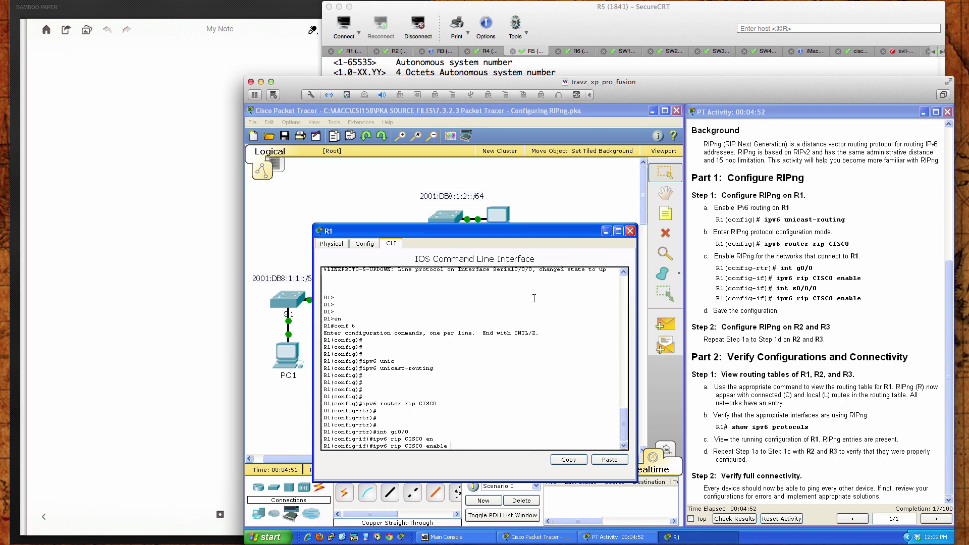
key(Return)
Enable RIPng process CISCO on R1's serial interface s0/0/0
text(int )
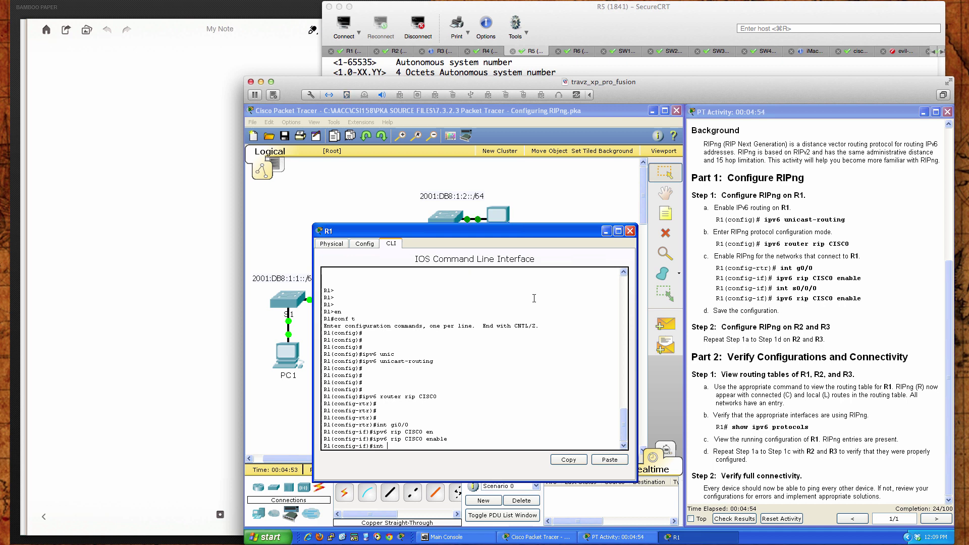
text(s)
key(Tab)
text(0/0)
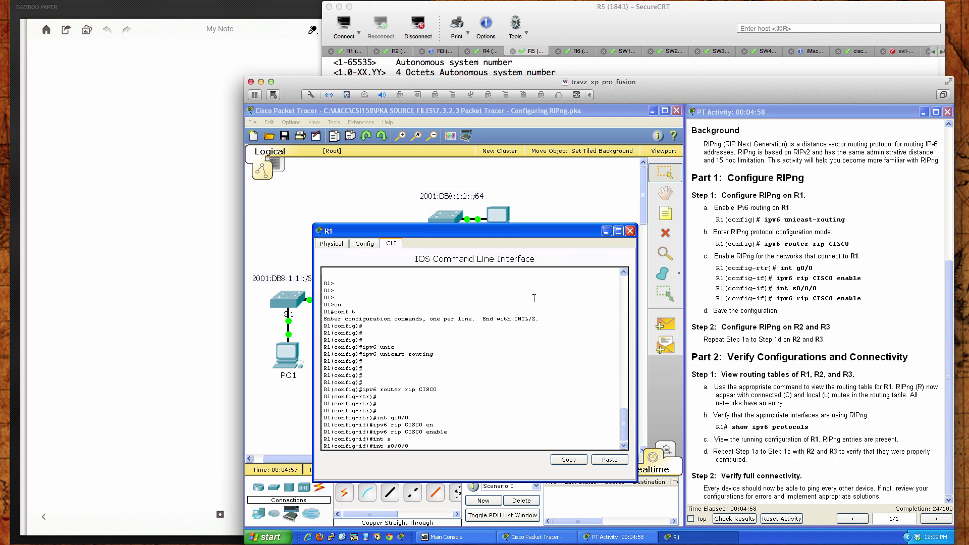
key(Return)
text(ipv6 rip CISCO enba)
key(BackSpace)
key(BackSpace)
text(able)
key(Return)
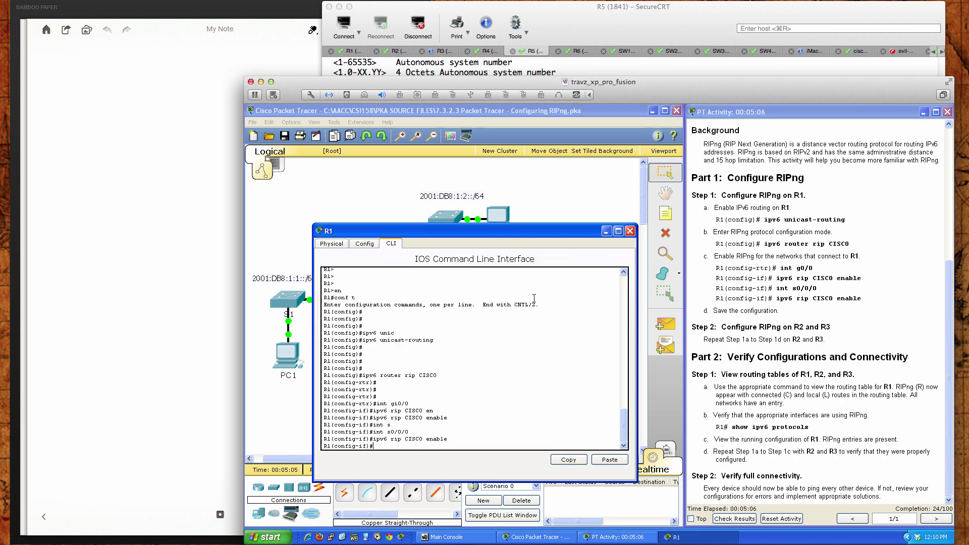
key(Return)
key(Return)
key(Return)
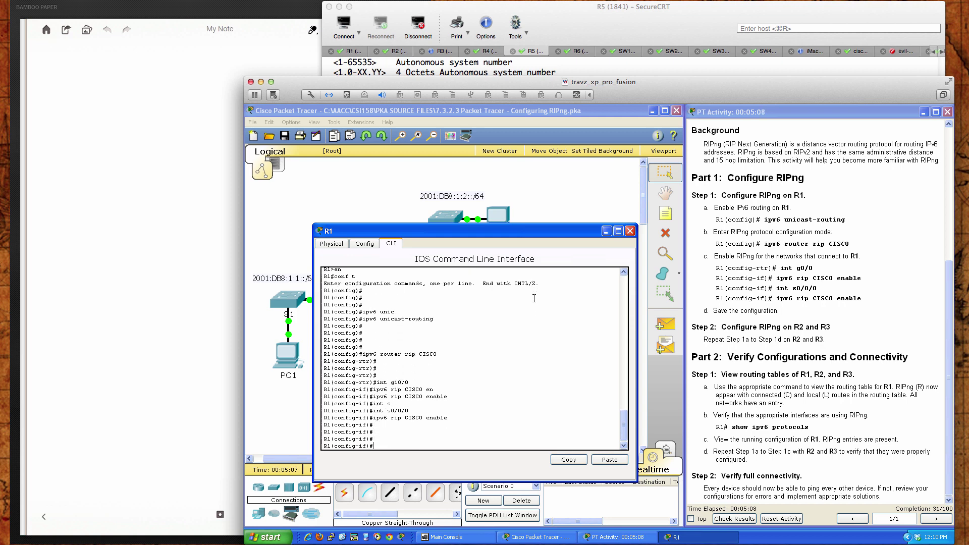
Leave R1's configuration mode and save the running configuration with wri mem
text(end)
key(Return)
key(Return)
key(Return)
key(Return)
key(Return)
text(wri mem)
key(Return)
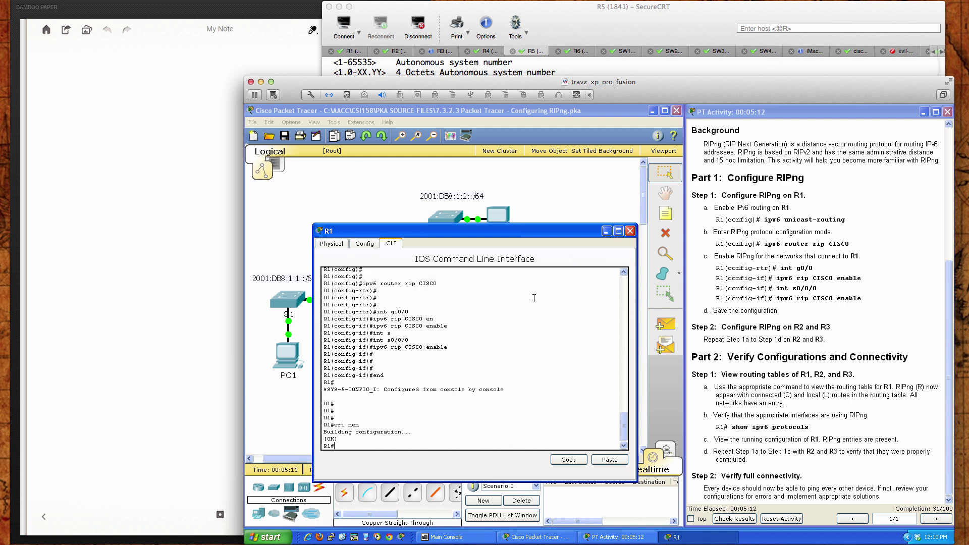
Display R1's IPv4 routing table with sh ip route
key(Return)
key(Return)
key(Return)
text(sh ip route)
key(Return)
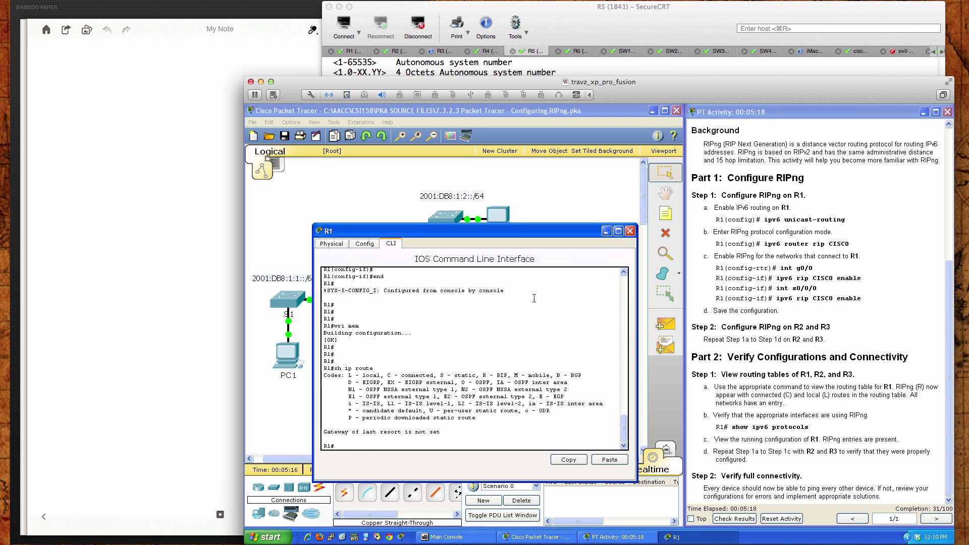
Display R1's IPv6 routing table with sh ipv6 route to examine its entries
text(sh ipv)
text(6 route)
key(Return)
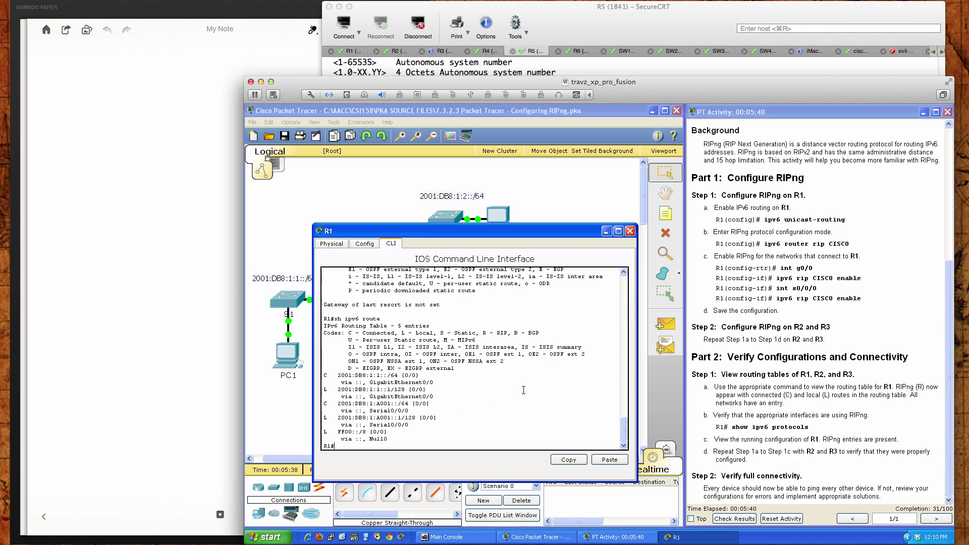
key(Return)
key(Return)
key(Return)
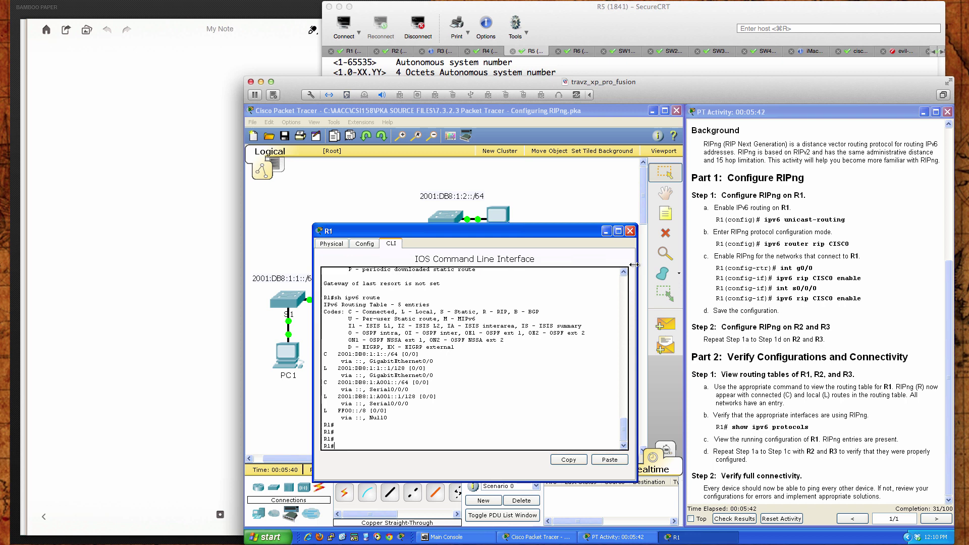
Close R1's window and open router R2's command line at a ready prompt
click(630, 231)
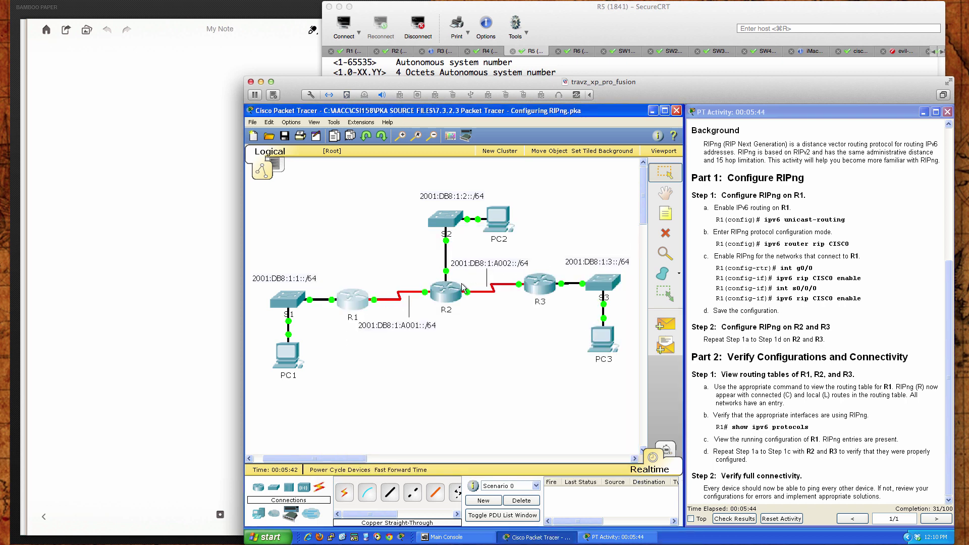
click(454, 288)
drag(571, 202, 500, 273)
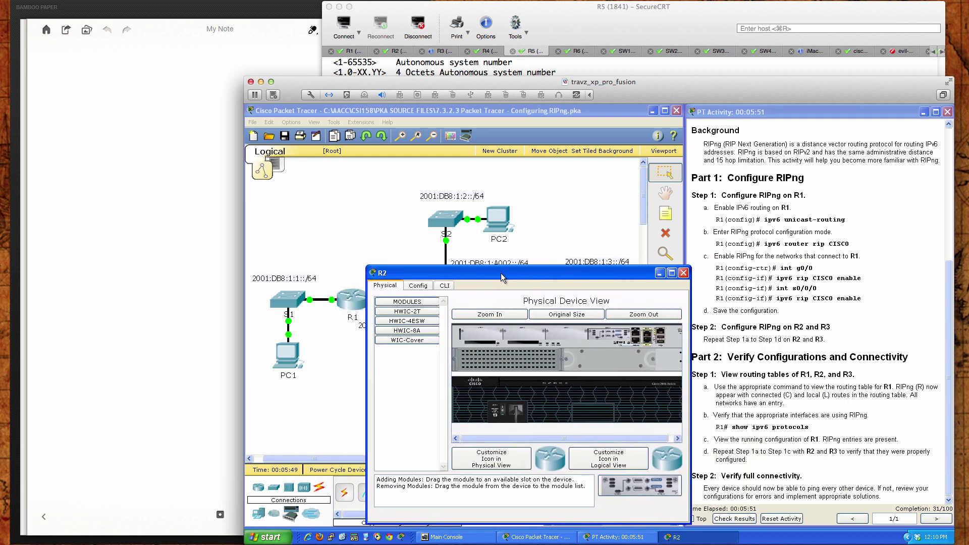
click(448, 285)
key(Return)
key(Return)
key(Return)
key(Return)
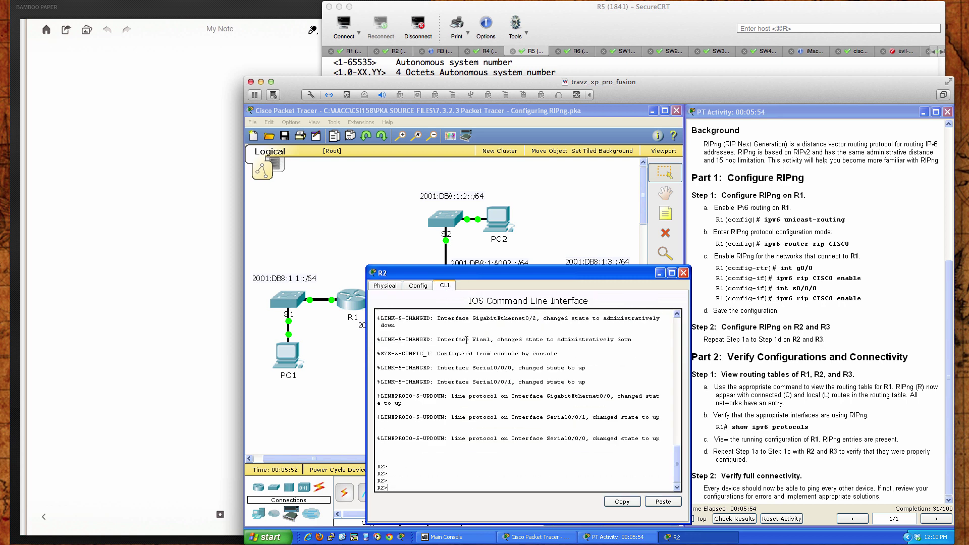
Enter R2's global configuration mode and enable IPv6 routing with ipv6 unicast-routing
text(en)
key(Return)
text(conf t)
key(Return)
key(Return)
key(Return)
key(Return)
text(ipv6)
key(Tab)
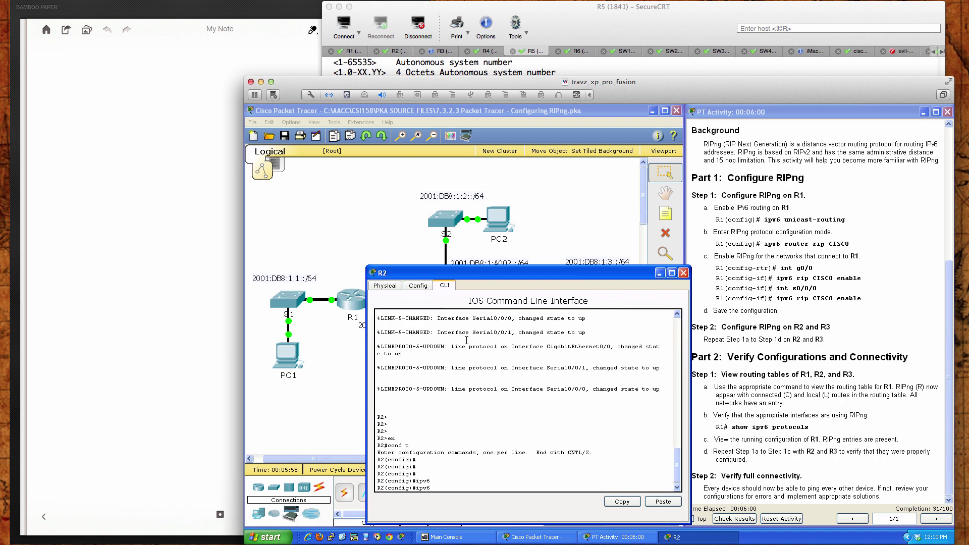
text(unic)
key(Tab)
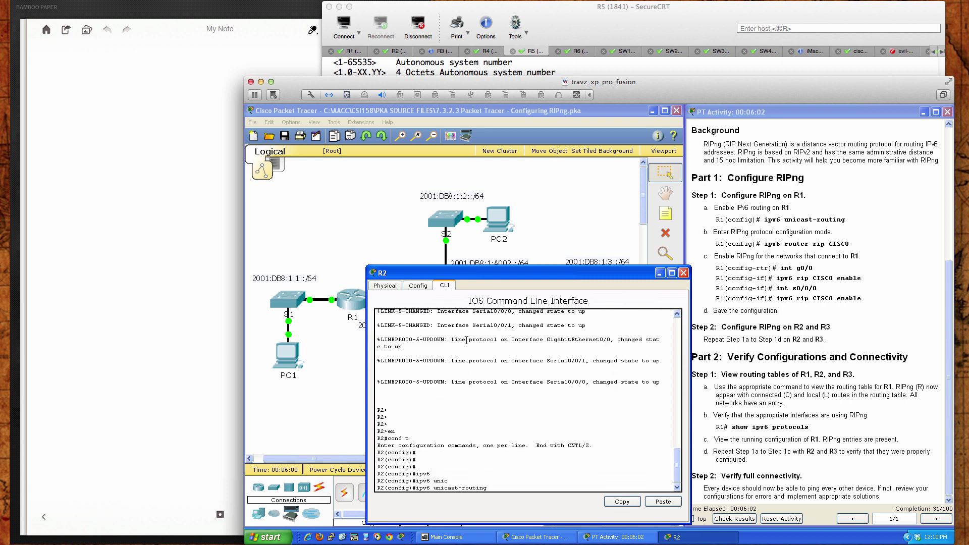
key(Return)
key(Return)
key(Return)
key(Return)
Start the RIPng routing process named CISCO on R2
text(ipv)
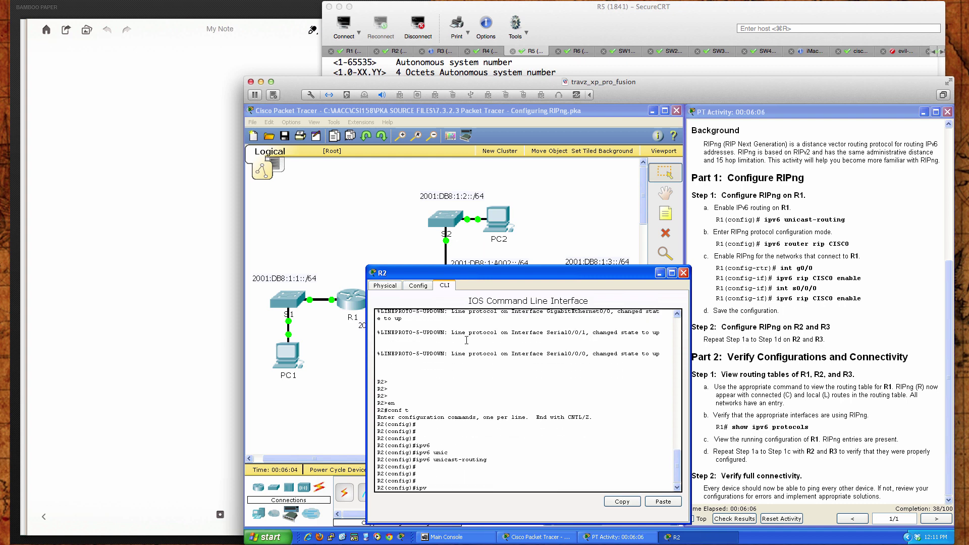
text(6 router rip CISCO)
key(Return)
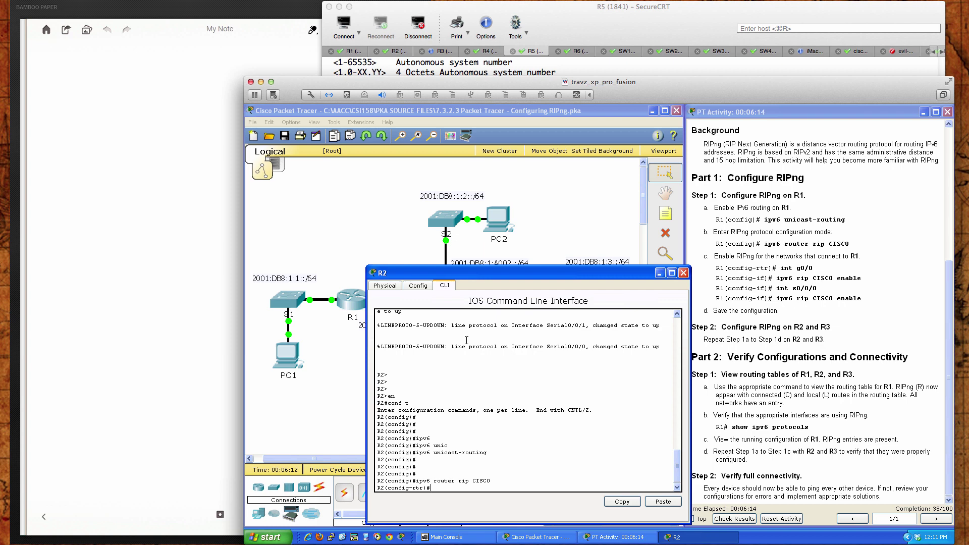
Uncover the topology to check which interfaces R2 uses, and return to R2's command line
drag(483, 276, 604, 270)
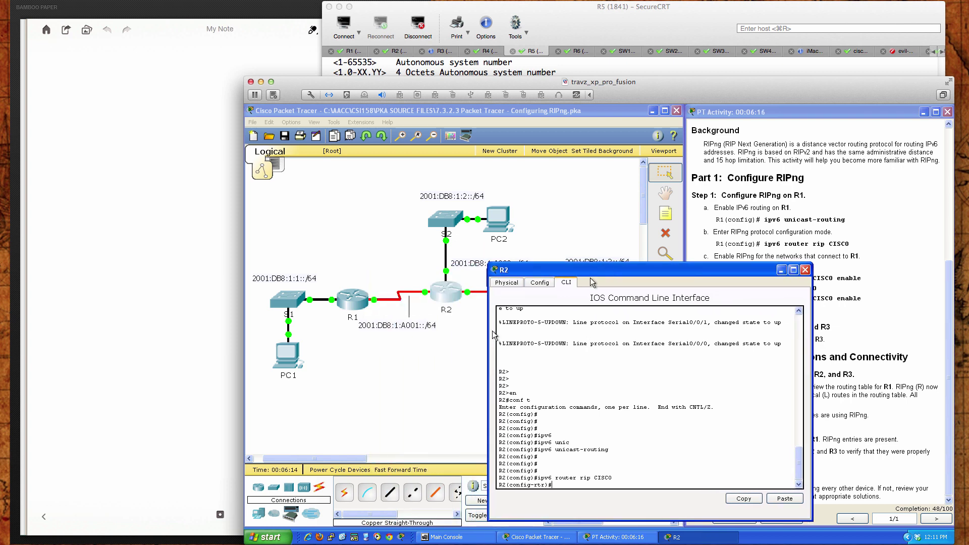
click(458, 339)
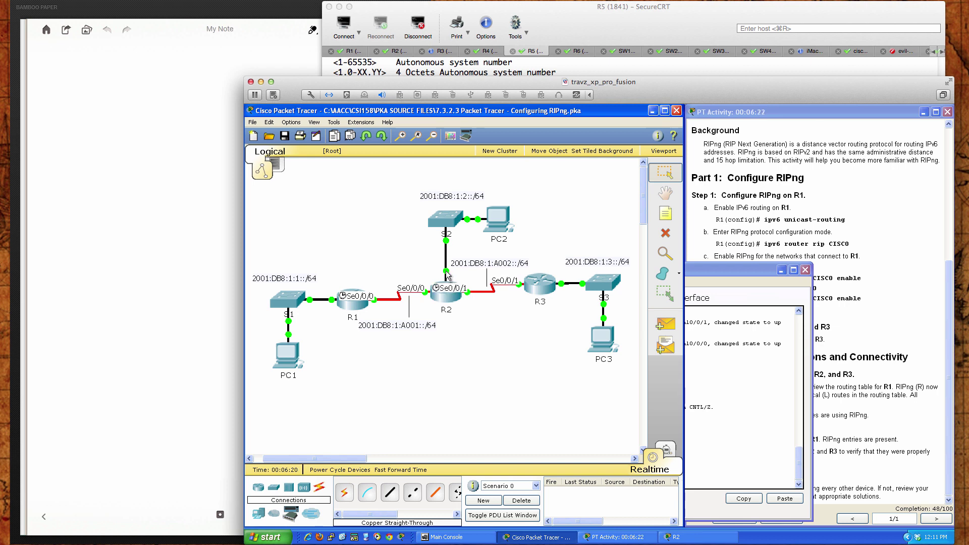
click(446, 295)
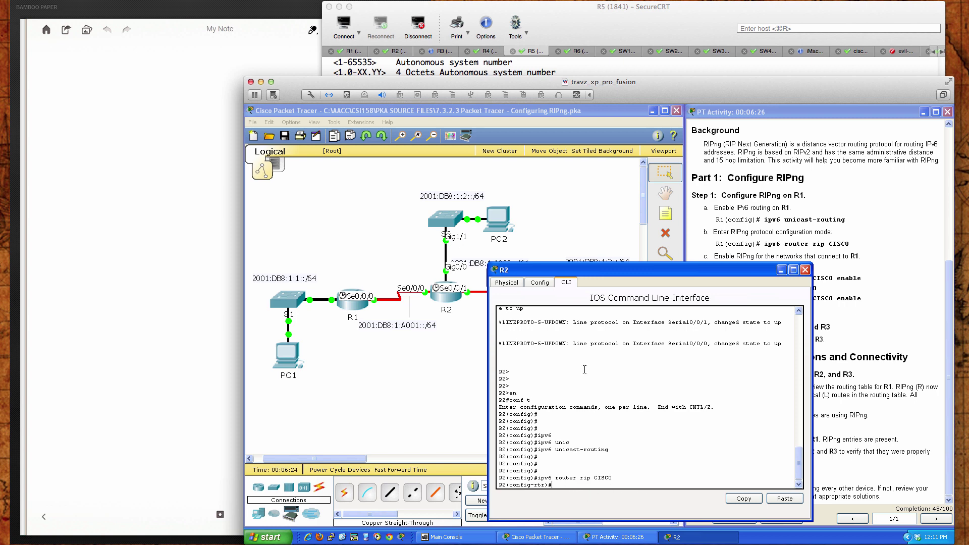
Enable the RIPng process CISCO on R2's GigabitEthernet0/0 interface
drag(624, 270, 543, 269)
text(int gi0/0)
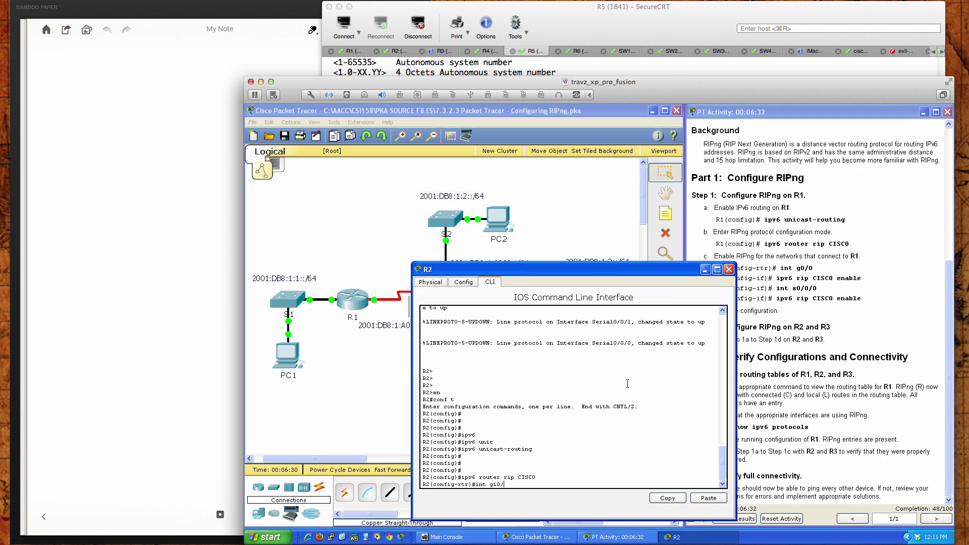
key(Return)
text(ipv6 rip CISCO enable)
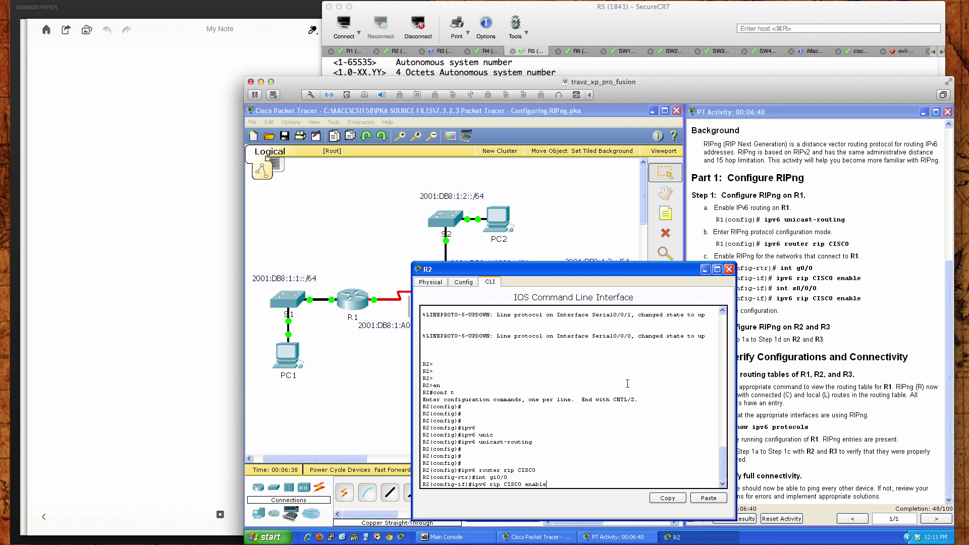
key(Return)
Enable the RIPng process CISCO on R2's Serial0/0/0 interface
text(int s0/0/0)
key(Return)
text(ip)
key(Up)
key(Up)
key(Return)
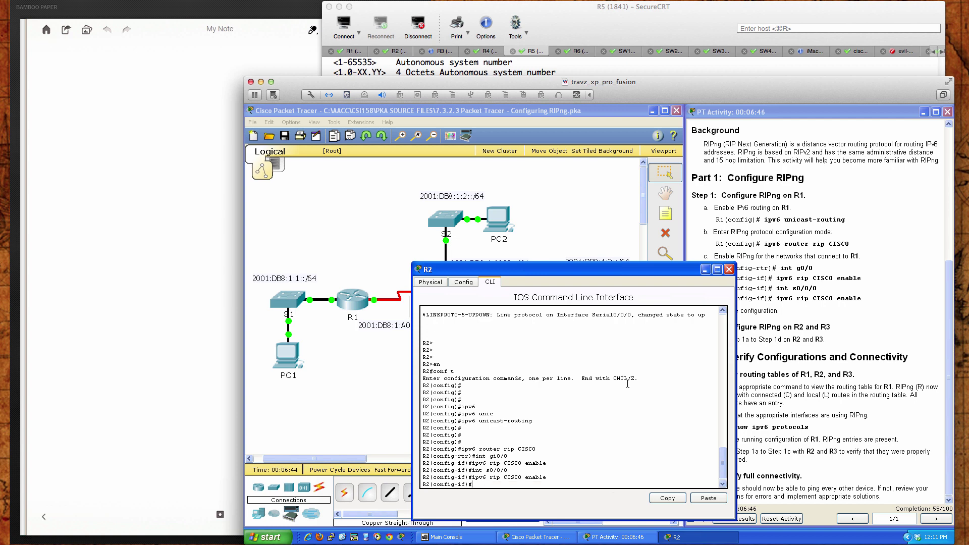
Enable the RIPng process CISCO on R2's Serial0/0/1 interface
key(Up)
key(Up)
key(Return)
key(Up)
key(Up)
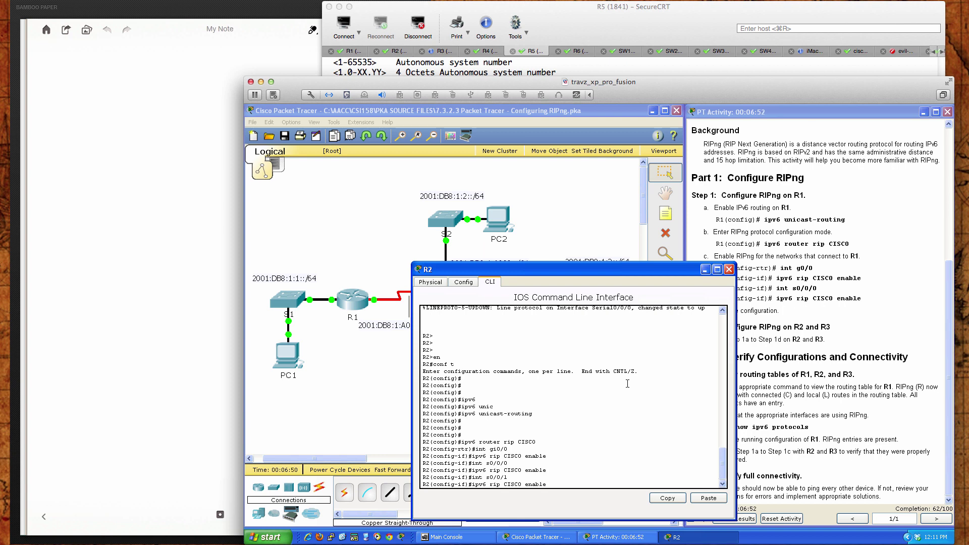
key(Return)
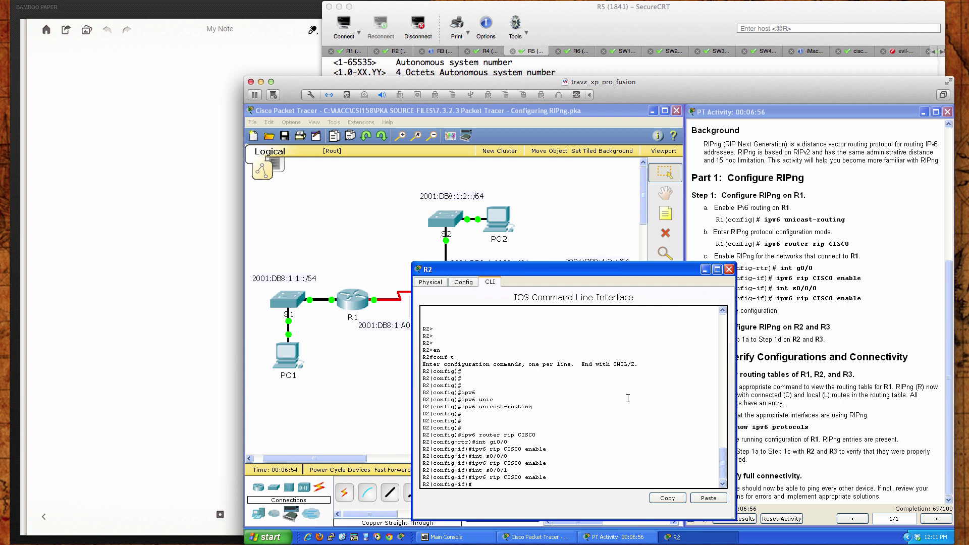
Leave R2's configuration mode and save the running configuration with wri mem
text(end)
key(Return)
key(Return)
key(Return)
key(Return)
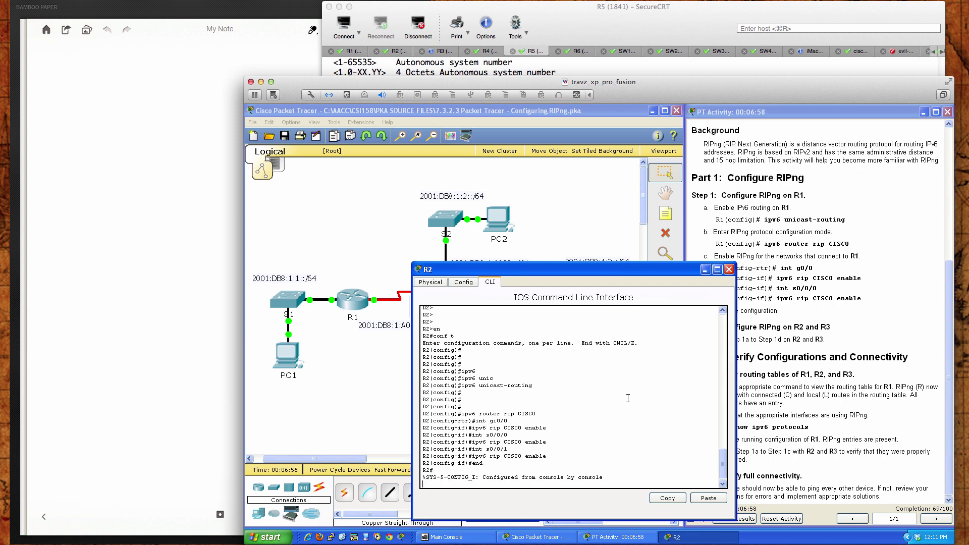
text(wri mem)
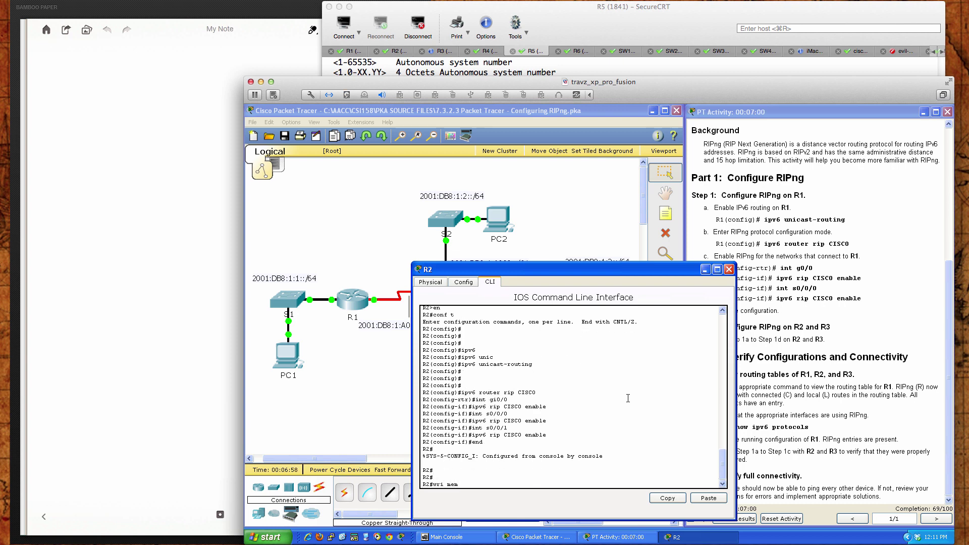
key(Return)
key(Return)
key(Return)
key(Return)
key(Return)
key(Return)
key(Return)
key(Return)
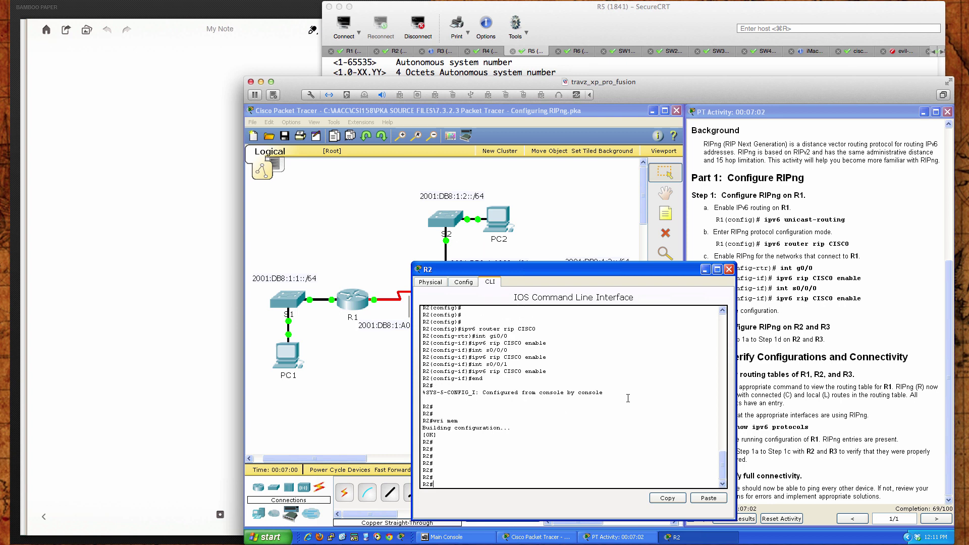
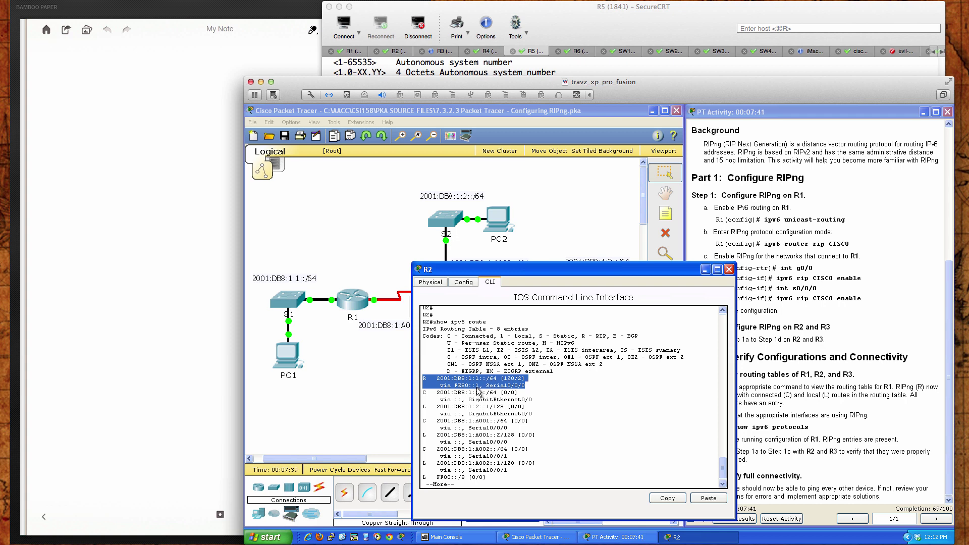
Uncover the topology to check the link between R1 and R2, and return to R2's command line
drag(548, 269, 625, 268)
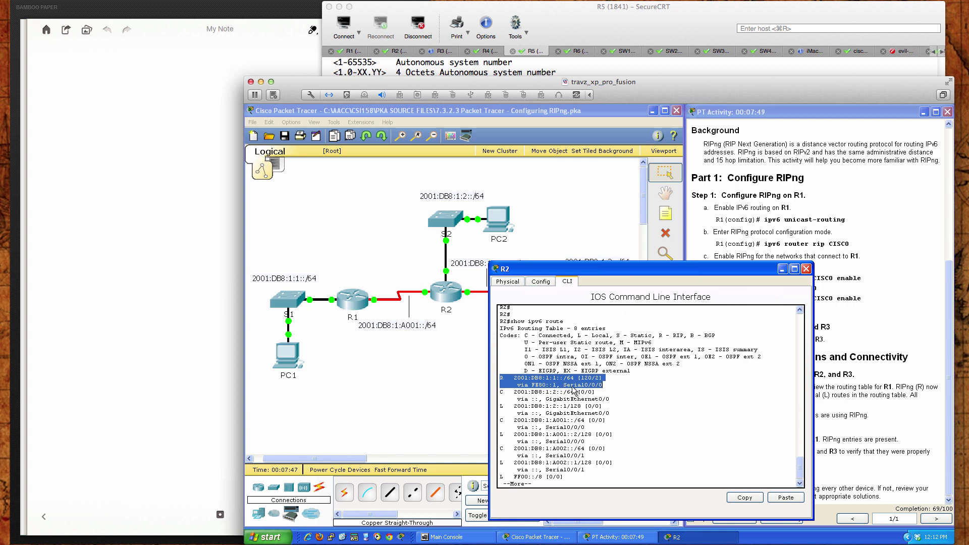
click(407, 314)
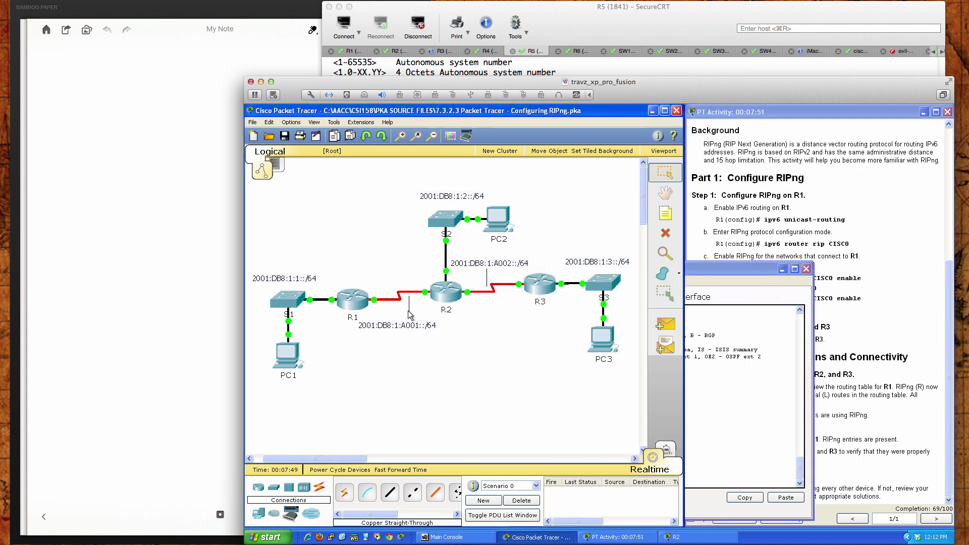
click(446, 292)
Display R2's running configuration with sh run and page through the interface sections to check their IPv6 addresses and RIPng entries
scroll(655, 392, up, 5)
scroll(654, 392, down, 6)
text(sh run)
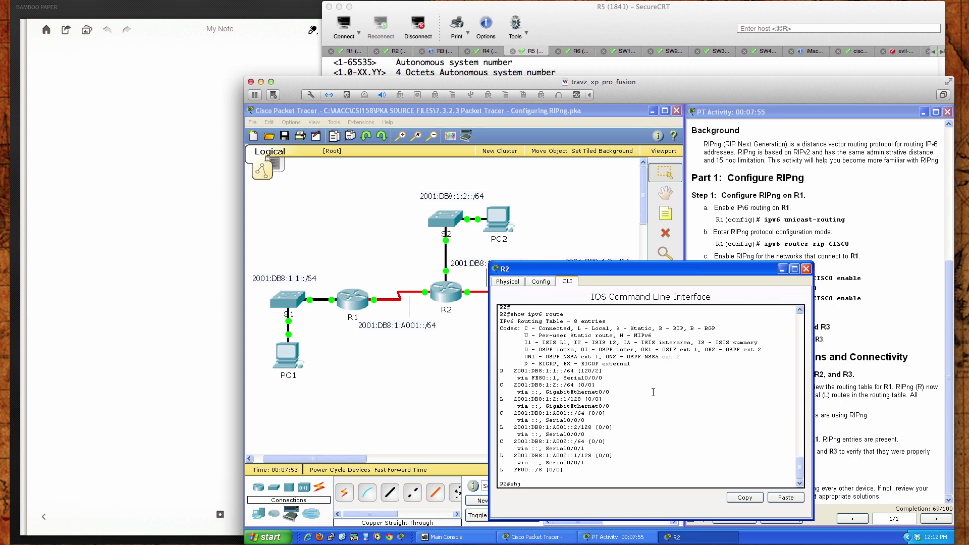
key(Return)
key(space)
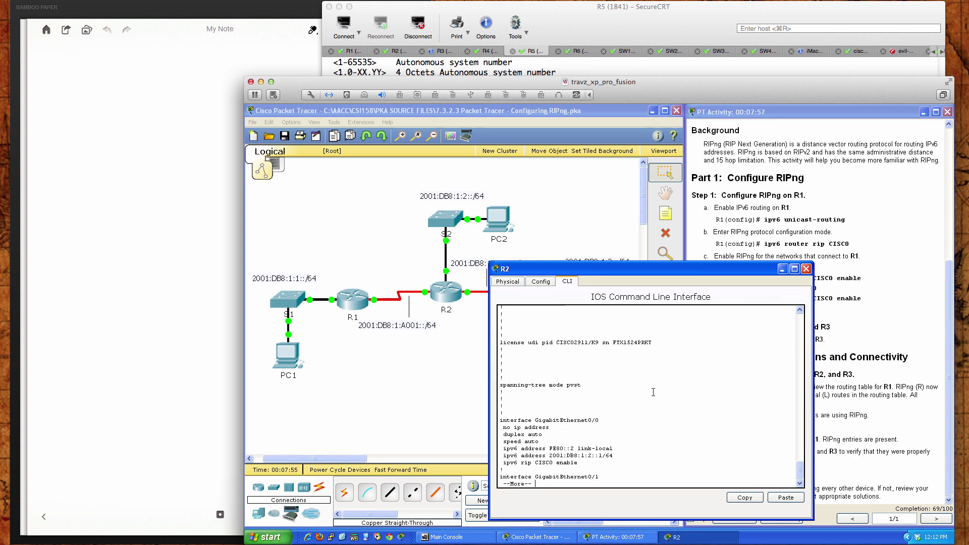
key(Return)
key(Return)
key(Return)
key(Return)
key(Return)
key(Return)
key(Return)
key(Return)
key(Return)
key(Return)
key(Return)
key(Return)
key(Return)
key(Return)
key(Return)
key(Return)
key(Return)
key(Return)
key(Return)
key(Return)
key(Return)
key(Return)
key(Return)
key(Return)
key(Return)
key(Return)
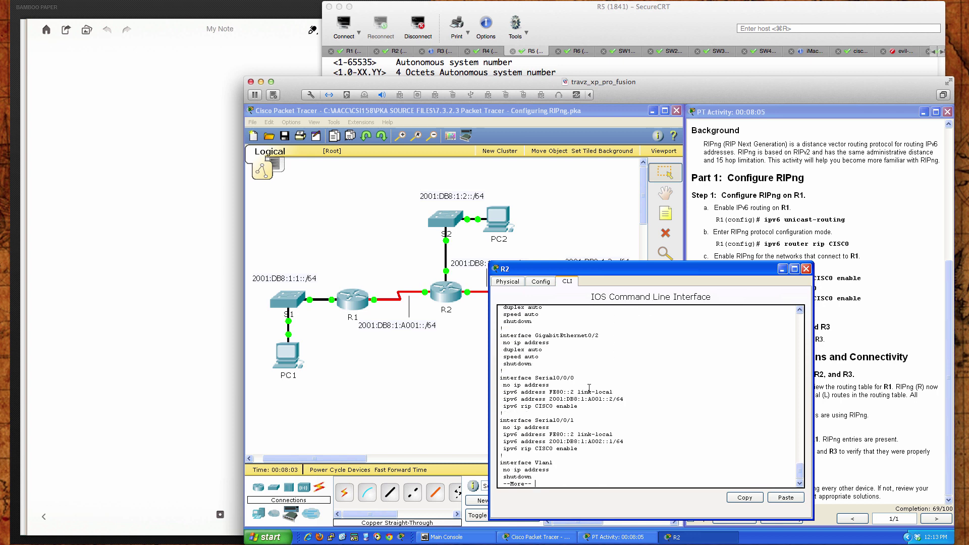
drag(548, 392, 574, 392)
click(579, 392)
Display R2's routing table with show ipv6 route and examine the RIP route to 2001:DB8:1:1::/64
text(show ipv6 route)
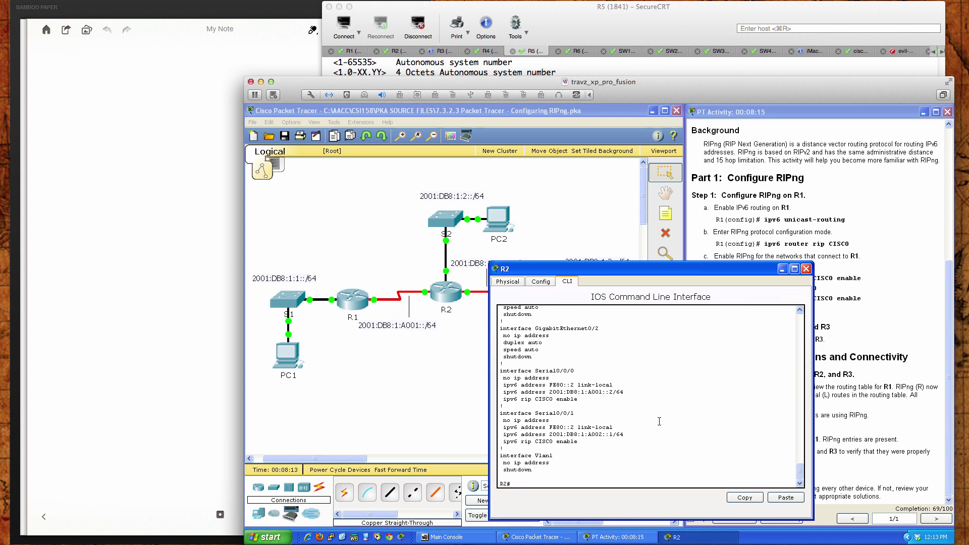
key(Return)
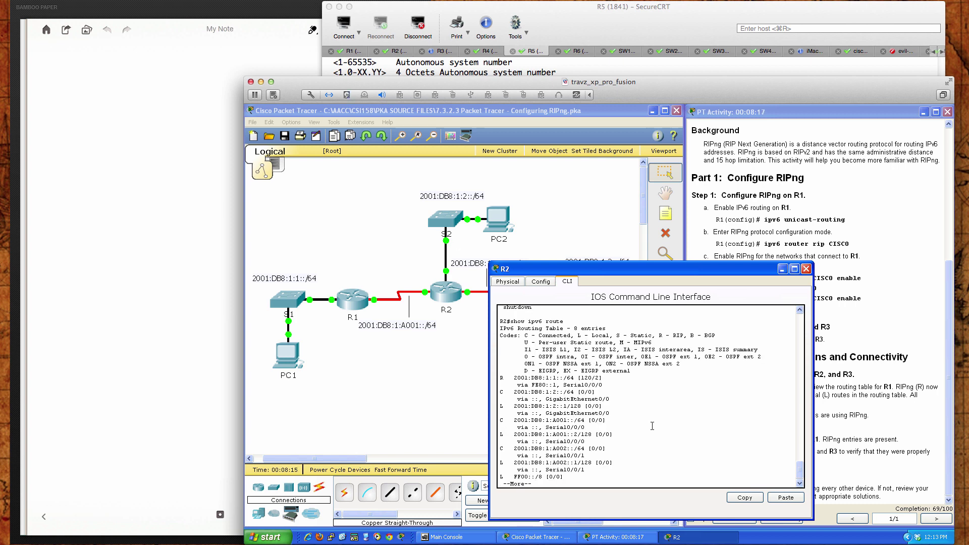
drag(499, 378, 604, 385)
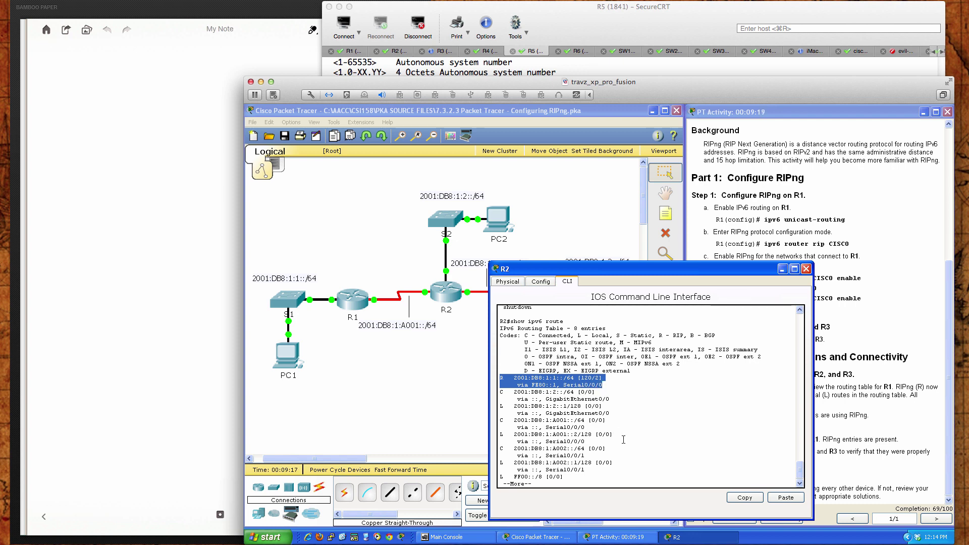
key(space)
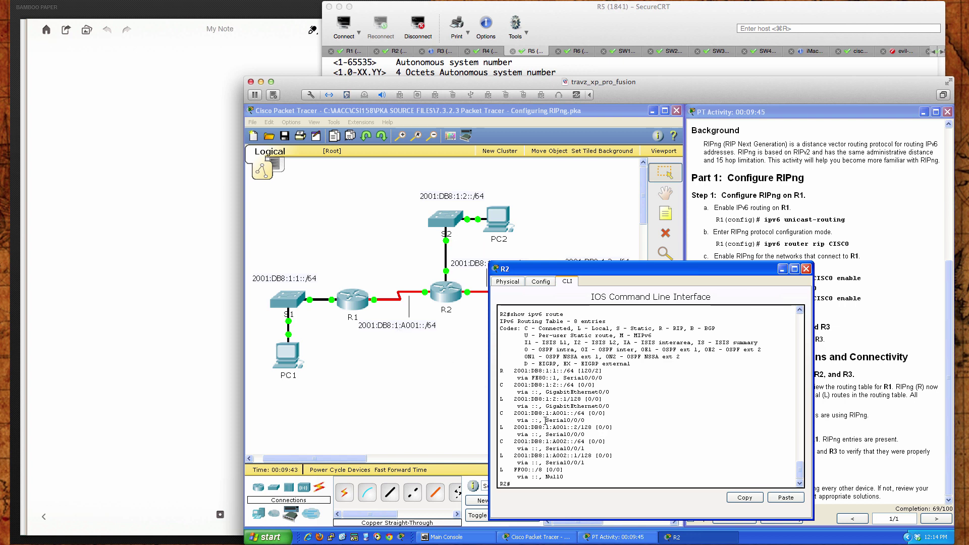
Examine the connected and local routes of the 2001:DB8:1:A001::/64 link in R2's routing table
drag(514, 413, 586, 420)
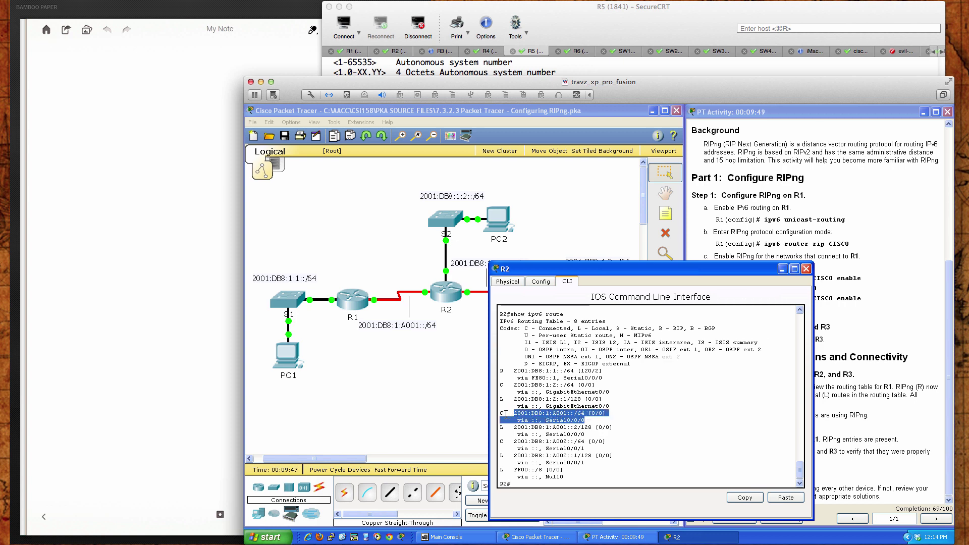
drag(501, 427, 593, 432)
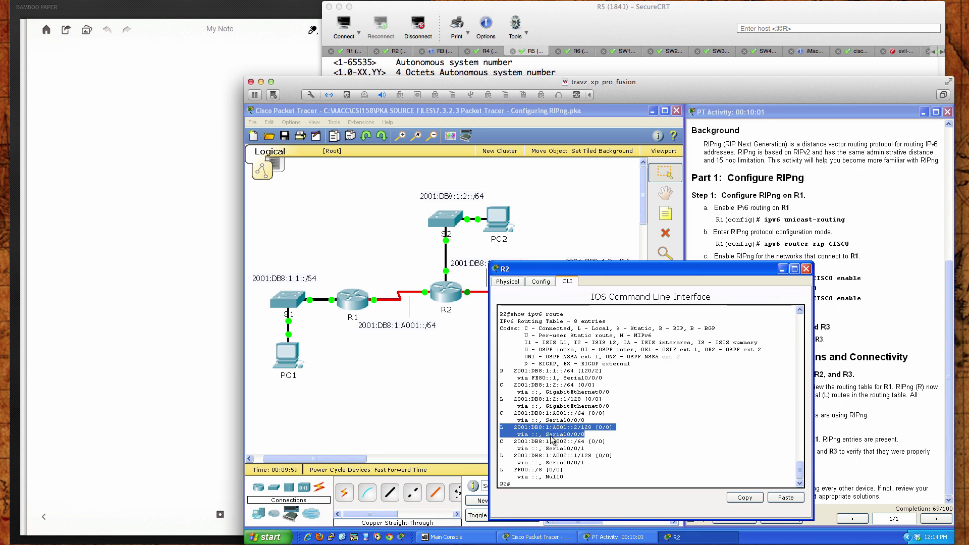
click(648, 429)
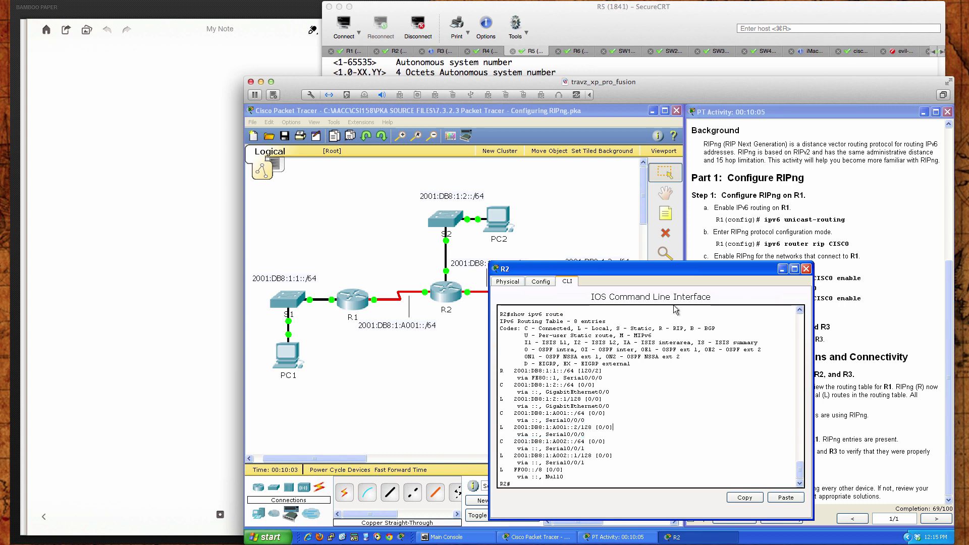
Uncover the activity instructions and save R2's configuration once more with wri mem
drag(673, 270, 563, 271)
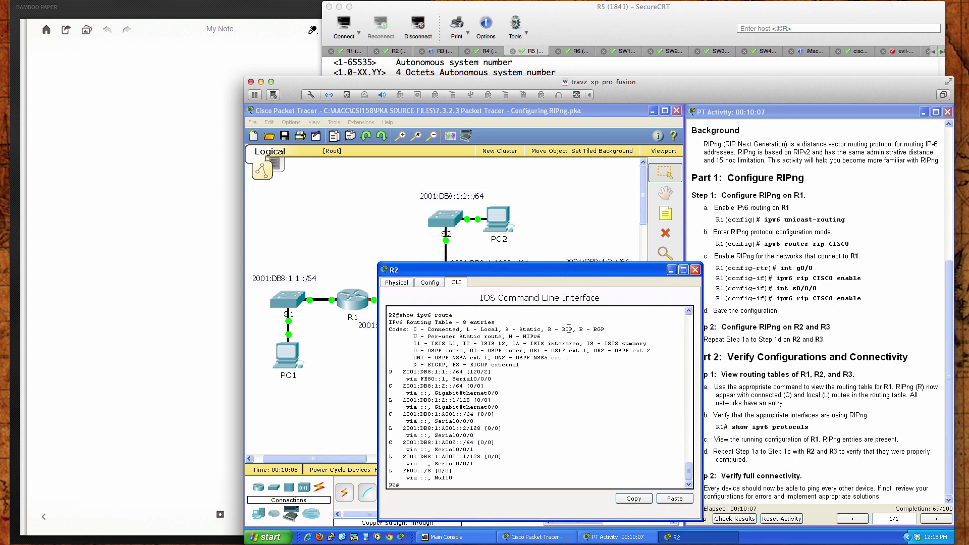
text(wri mem)
key(Return)
key(Return)
key(Return)
key(Return)
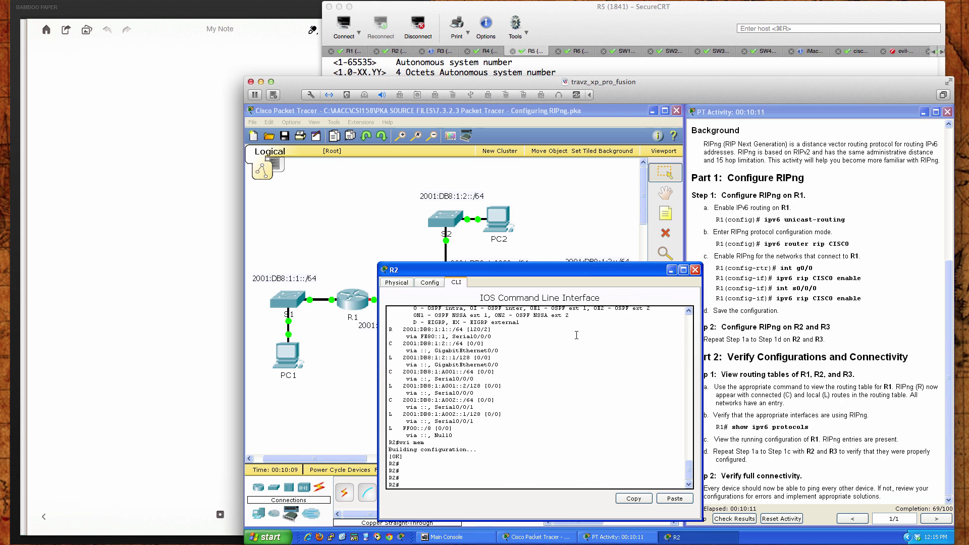
Close R2's window and open router R3's command line at a ready prompt
click(694, 269)
click(547, 280)
drag(613, 206, 534, 271)
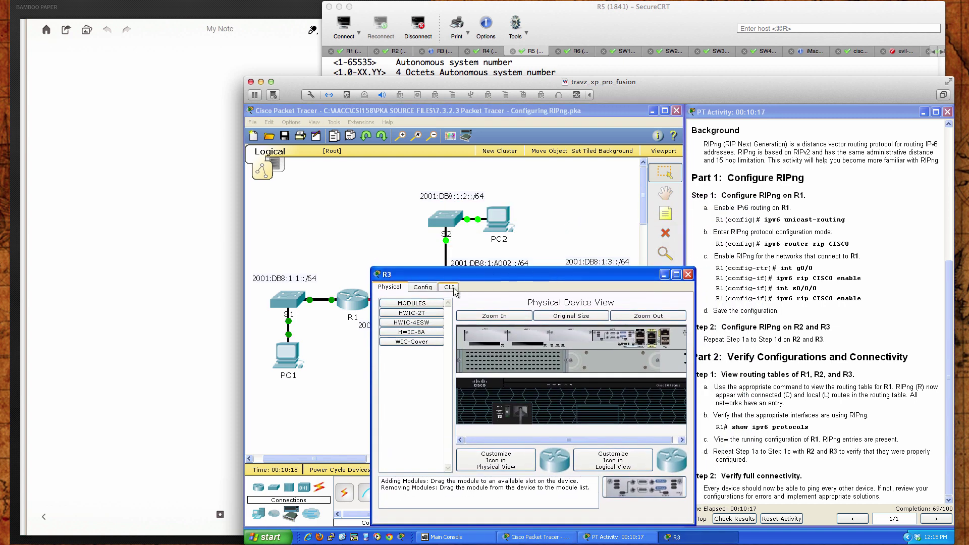
click(450, 287)
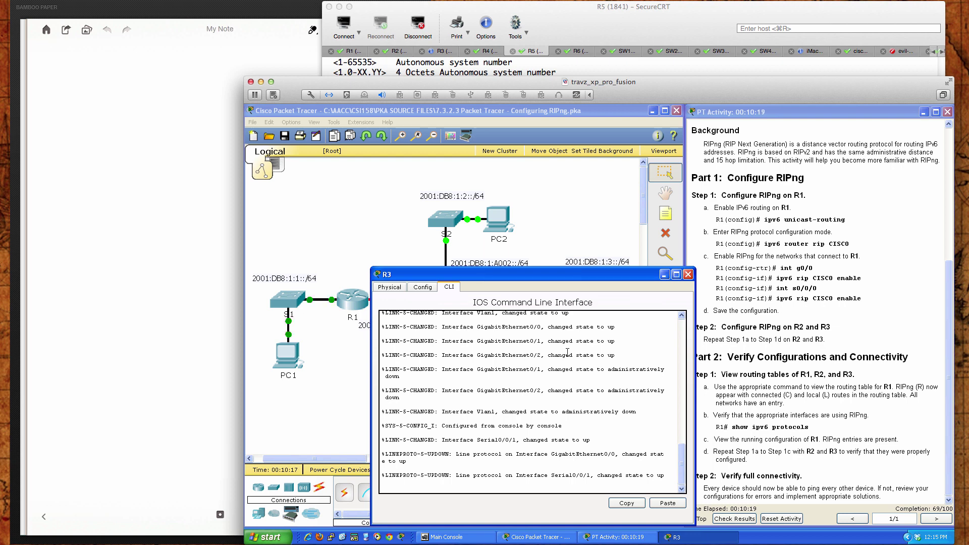
key(Return)
key(Return)
key(Return)
key(Return)
key(Return)
Enter R3's global configuration mode and enable IPv6 routing with ipv6 unicast-routing
text(e)
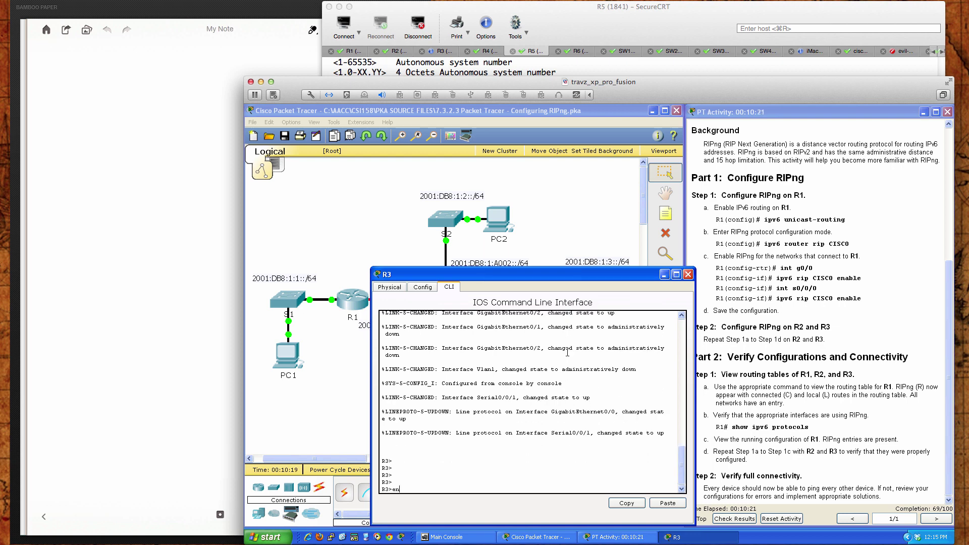
text(n)
key(Return)
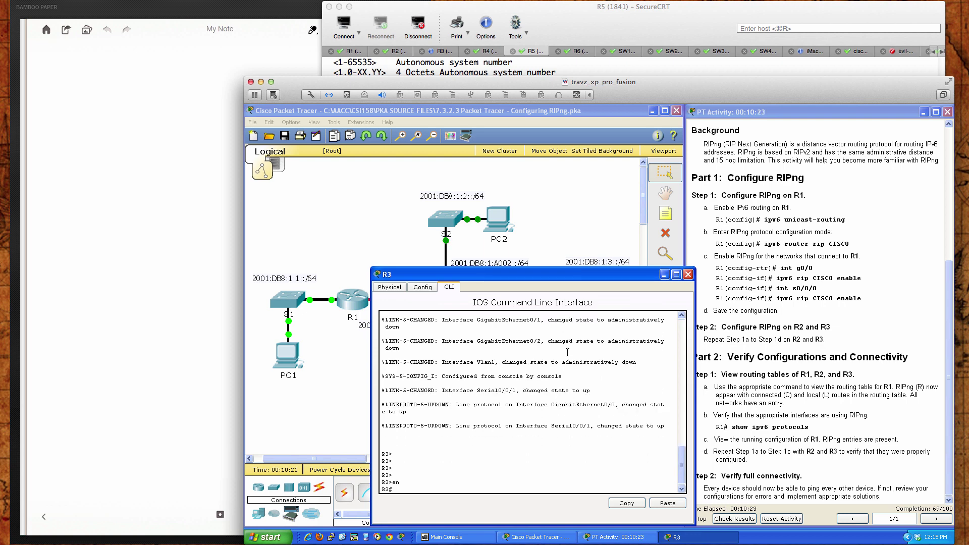
text(conf t)
key(Return)
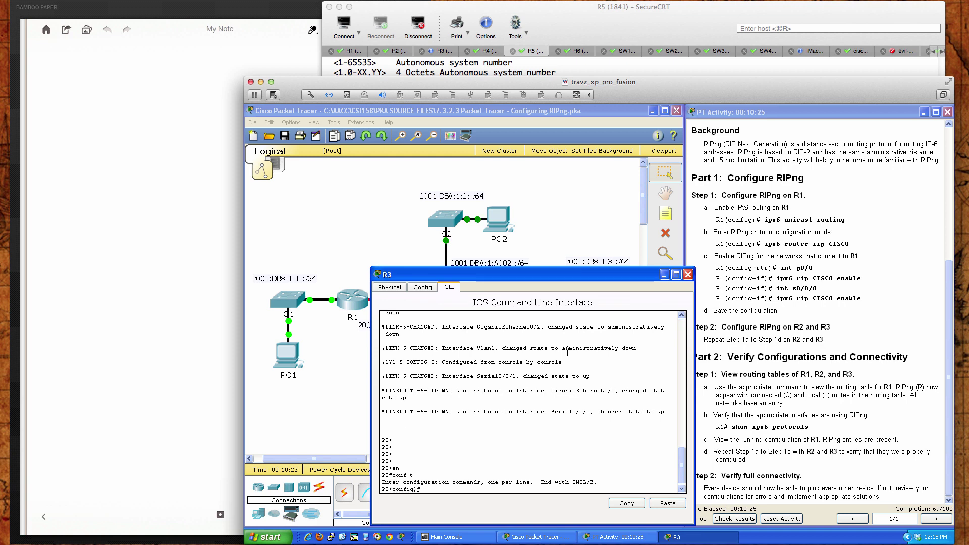
text(ipv6 u)
key(Tab)
key(Return)
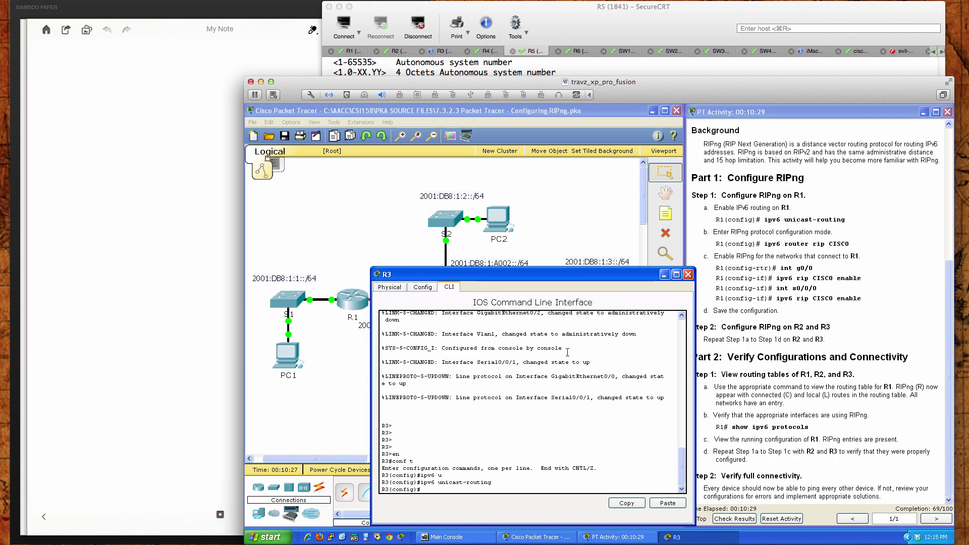
key(Return)
key(Return)
key(Return)
Start the RIPng routing process named CISCO on R3
text(ipv6)
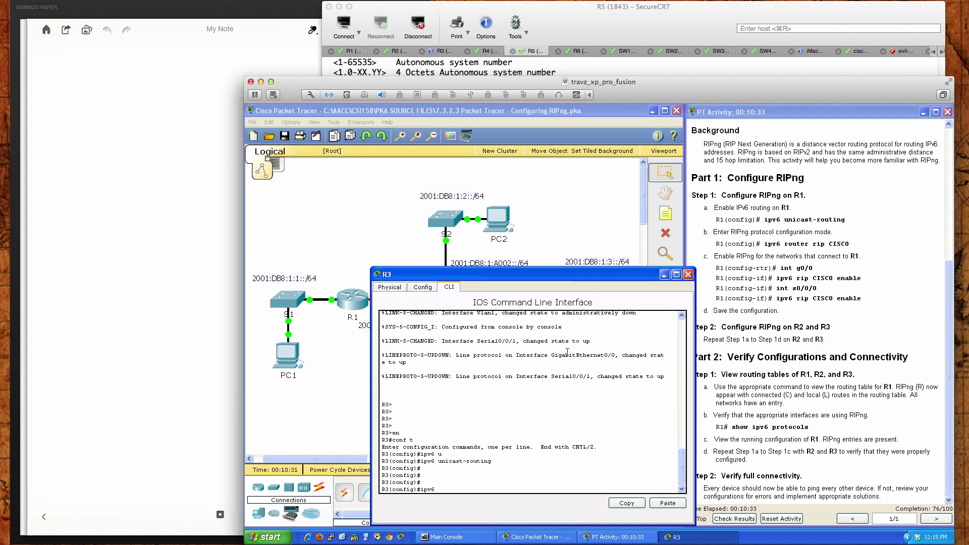
text( route)
key(Tab)
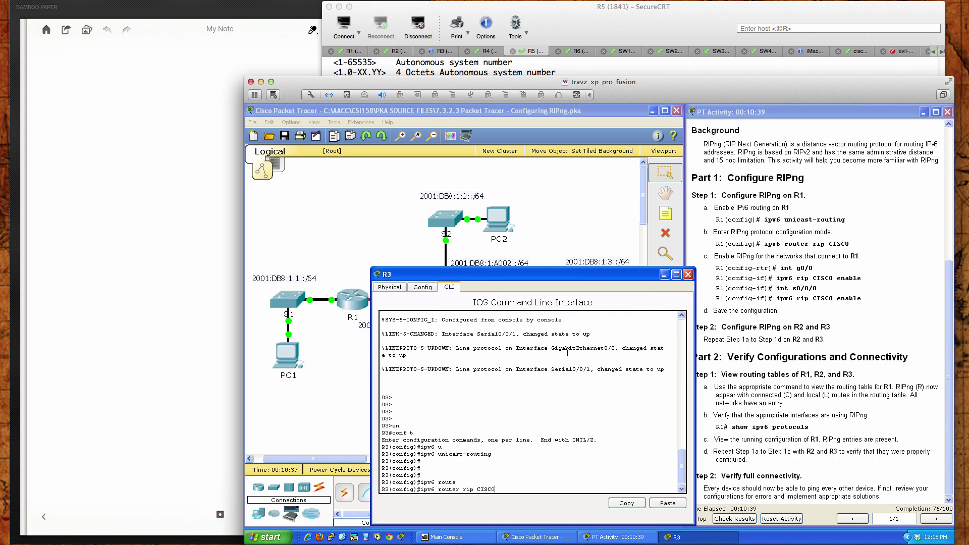
text(r rip CISCO)
key(Return)
key(Return)
key(Return)
key(Return)
key(Return)
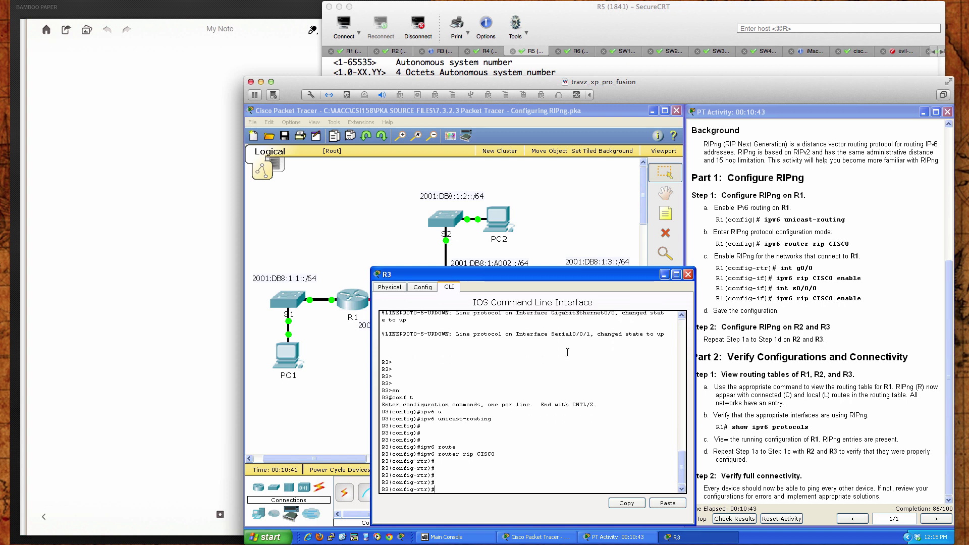
Display R3's IPv6 routing table with do sh ipv6 route and uncover the topology to compare R3's connected interfaces
drag(561, 274, 600, 274)
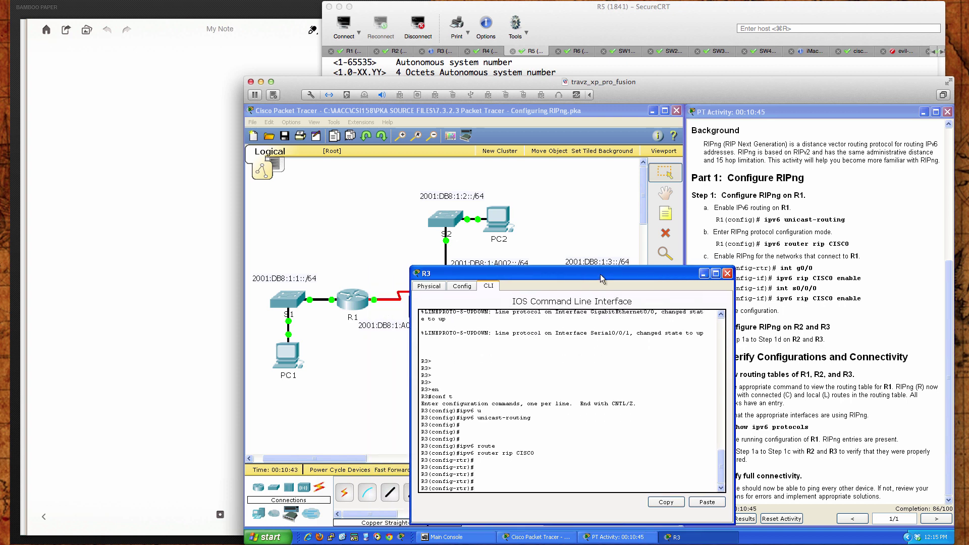
text(sh ipv6 route)
key(Return)
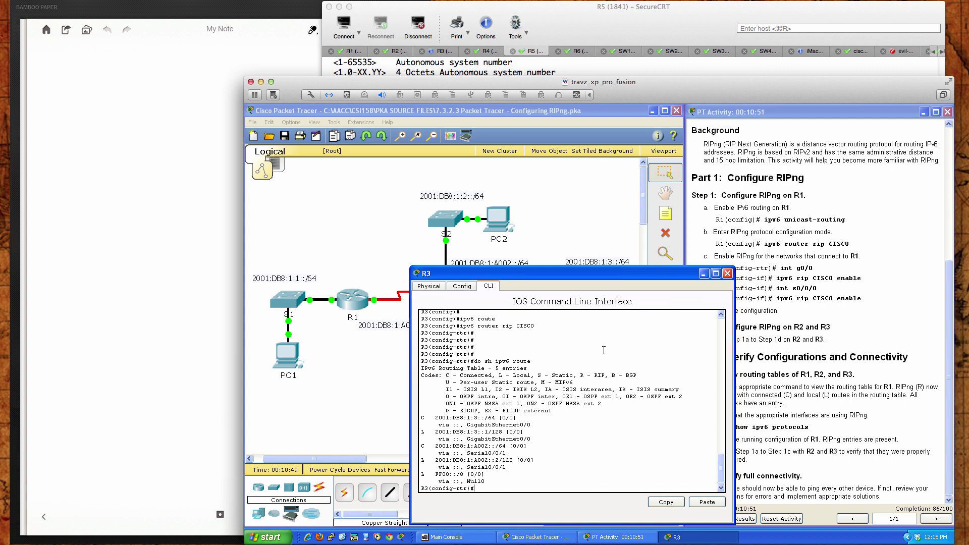
drag(585, 276, 799, 273)
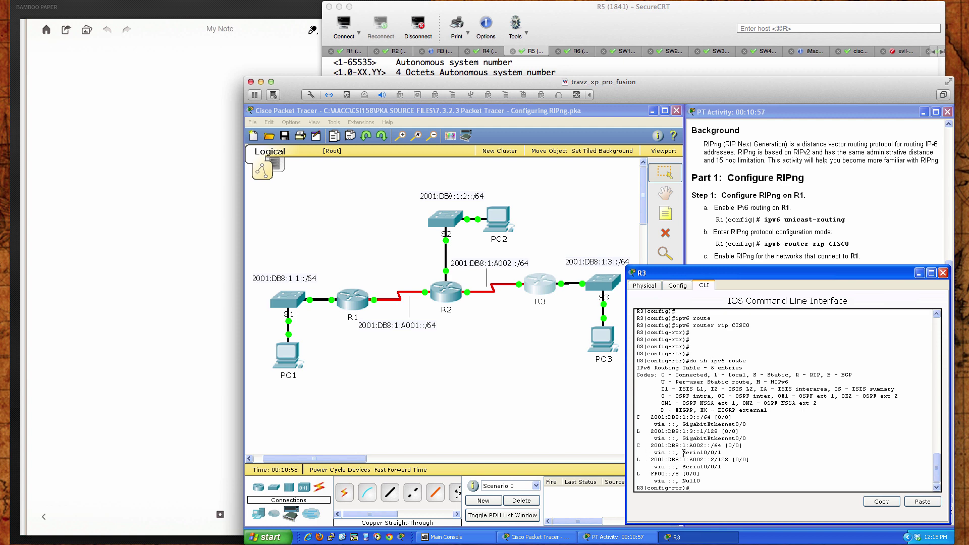
Open router R2's command line and place its window beside R3's so both are readable
click(441, 295)
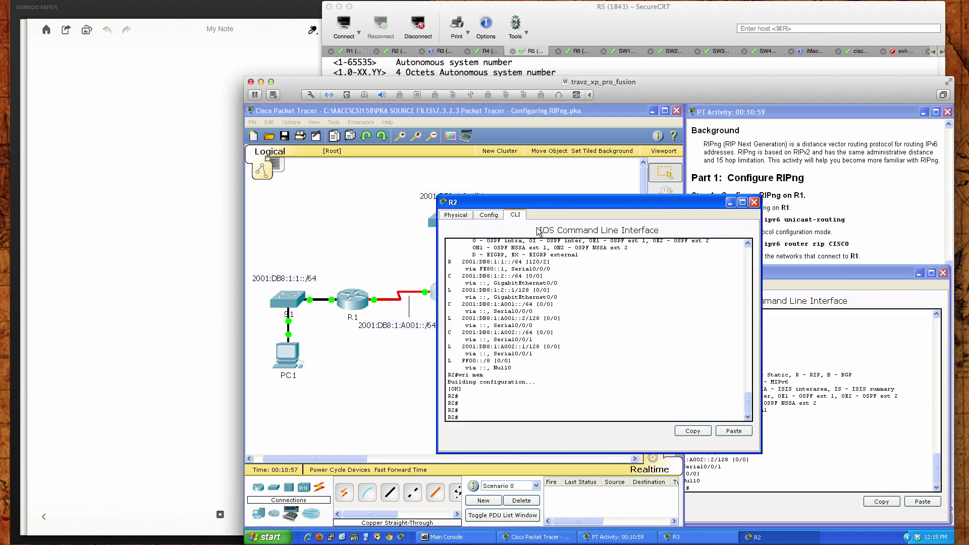
drag(557, 206, 422, 279)
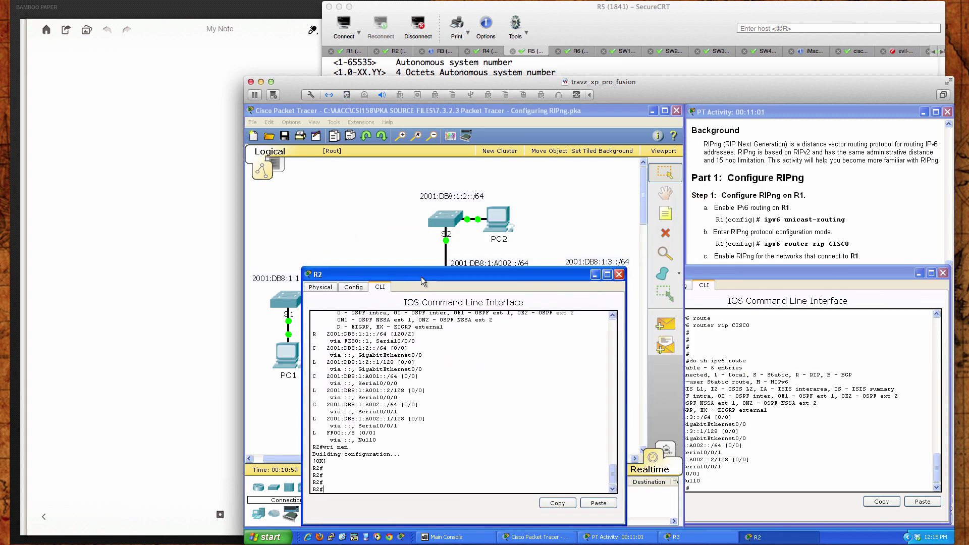
click(733, 271)
drag(542, 271, 538, 273)
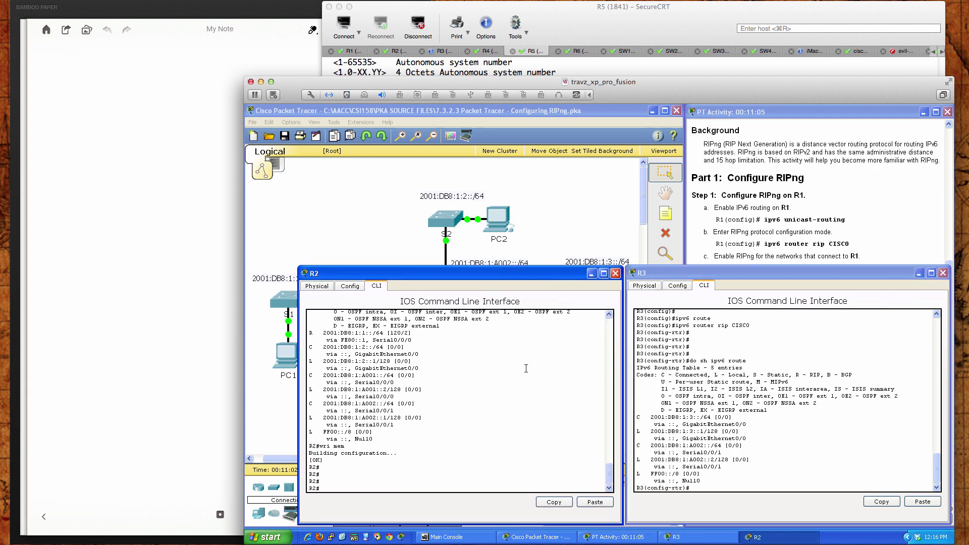
List the available debug options on R2, including those under debug ipv6
text(deb)
key(Tab)
text(?)
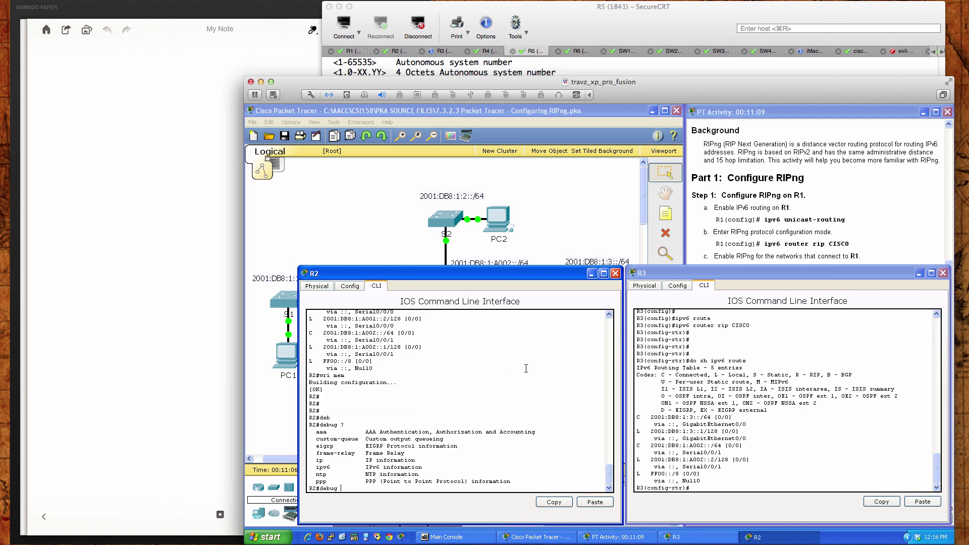
text(ipv6 ?)
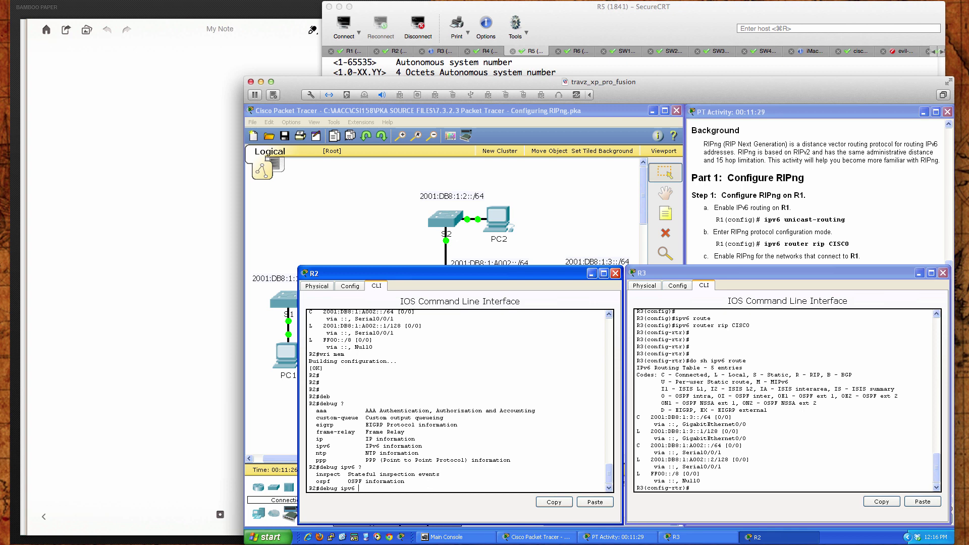
Switch to the R5 session in SecureCRT and exit its RIP router configuration to global configuration mode
click(591, 20)
key(BackSpace)
key(BackSpace)
key(BackSpace)
key(BackSpace)
key(BackSpace)
key(BackSpace)
key(BackSpace)
text(exi)
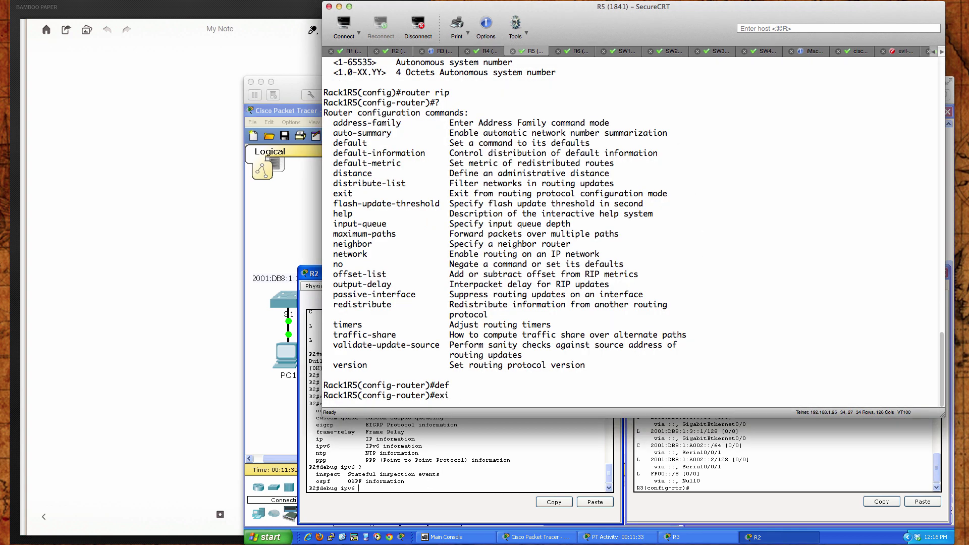
text(t)
key(Return)
Enable IPv6 routing on R5 with ipv6 unicast-routing
text(ipv6 un)
key(Tab)
key(Return)
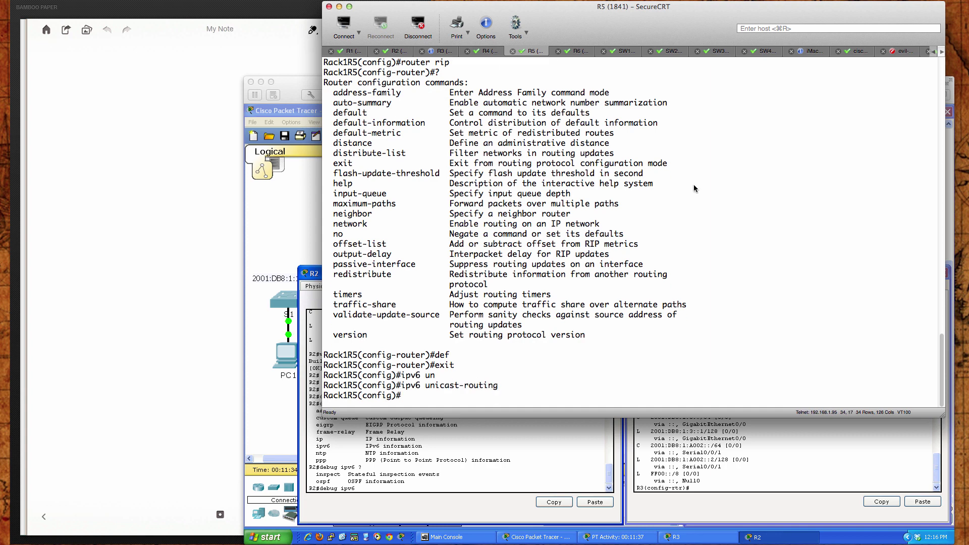
key(Return)
key(Return)
key(Return)
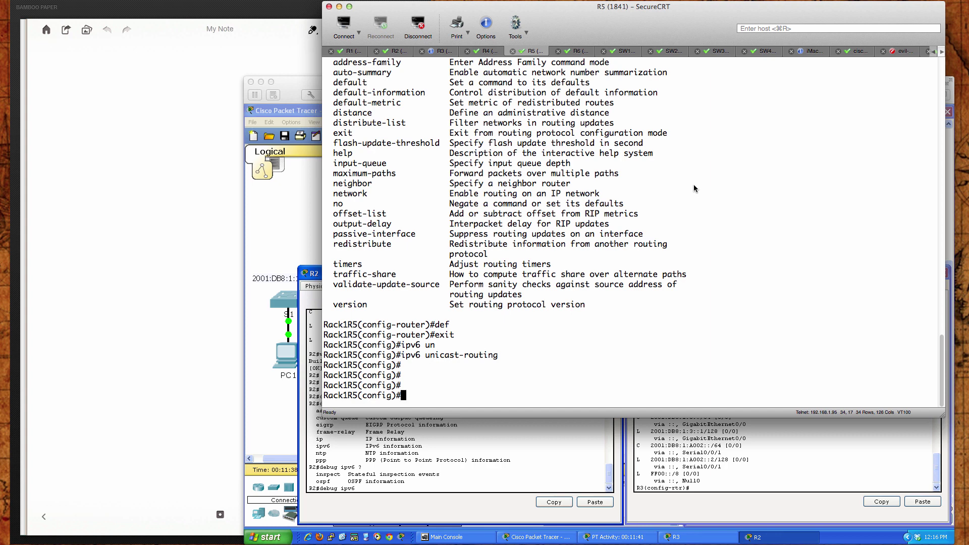
Consult the activity instructions, start RIPng process CISCO on R5 with ipv6 router rip CISCO and list its configuration options
click(740, 425)
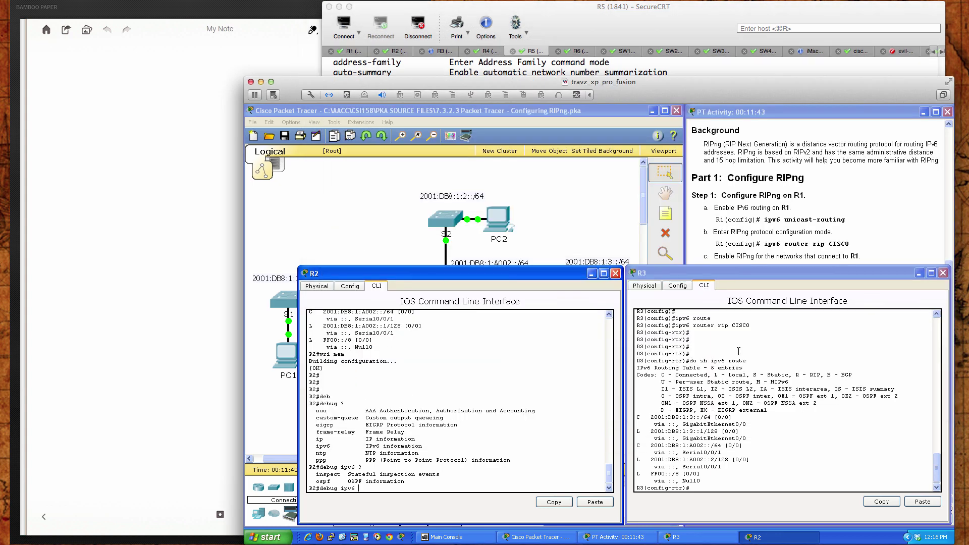
click(727, 258)
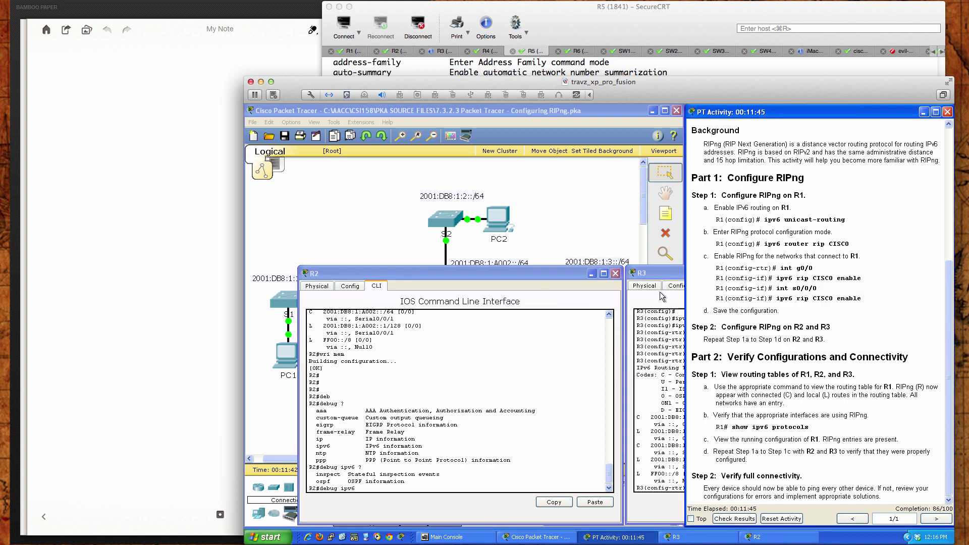
click(559, 37)
text(ipv6 router rip CISCO)
key(Return)
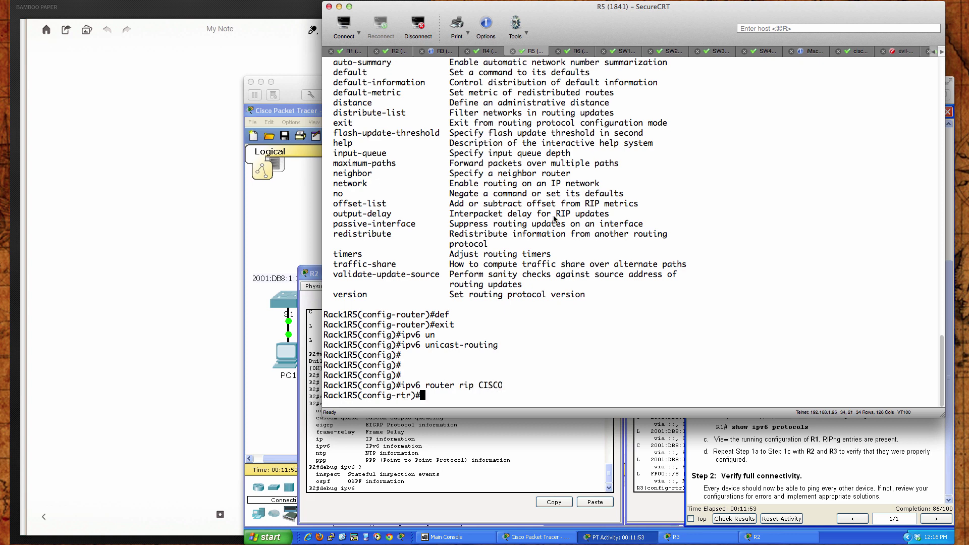
text(?)
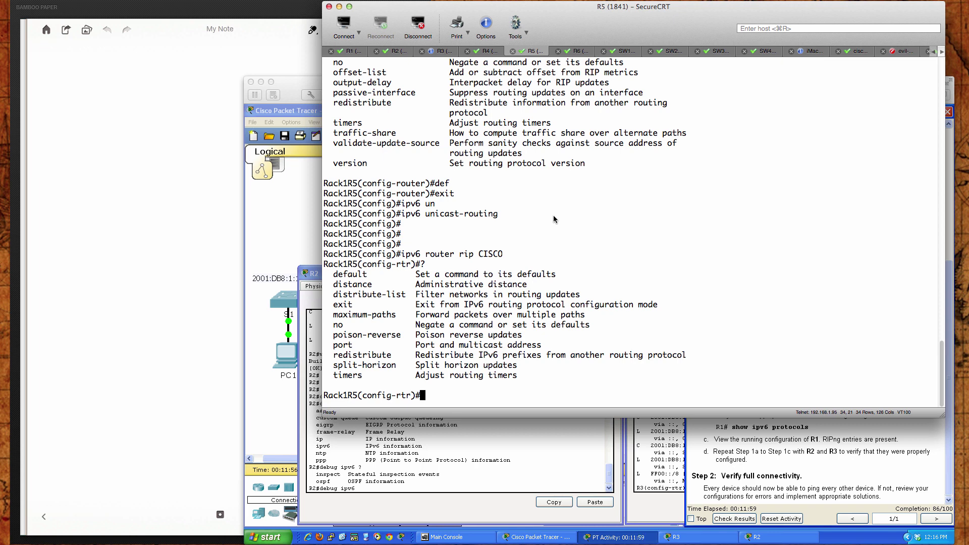
Leave R5's RIPng and global configuration modes to reach the privileged prompt
text(exit)
key(Return)
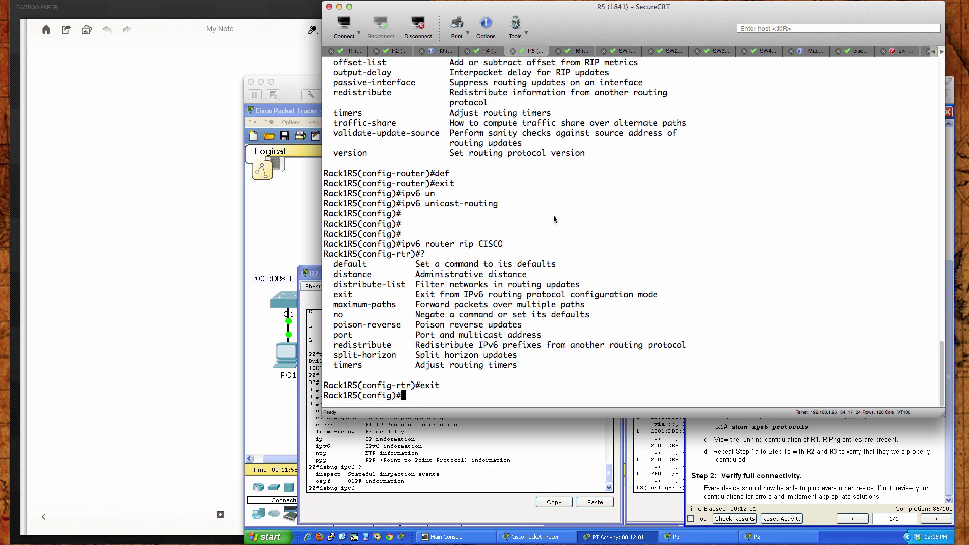
text(i)
key(BackSpace)
text(debu)
key(Return)
text(de)
key(BackSpace)
key(BackSpace)
text(exit)
key(Return)
List all debug ipv6 options on R5 and highlight the complete list for review
text(deb)
key(Tab)
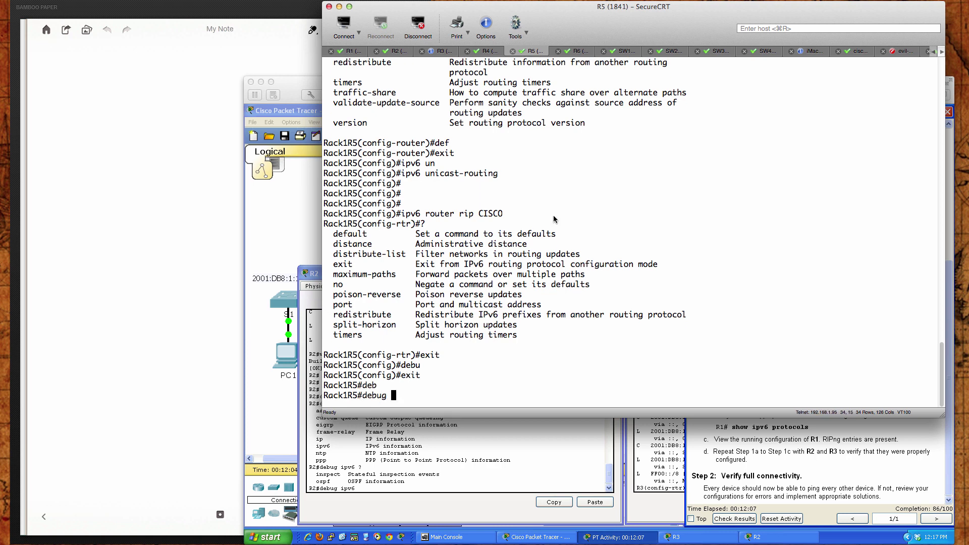
text(ipv6 )
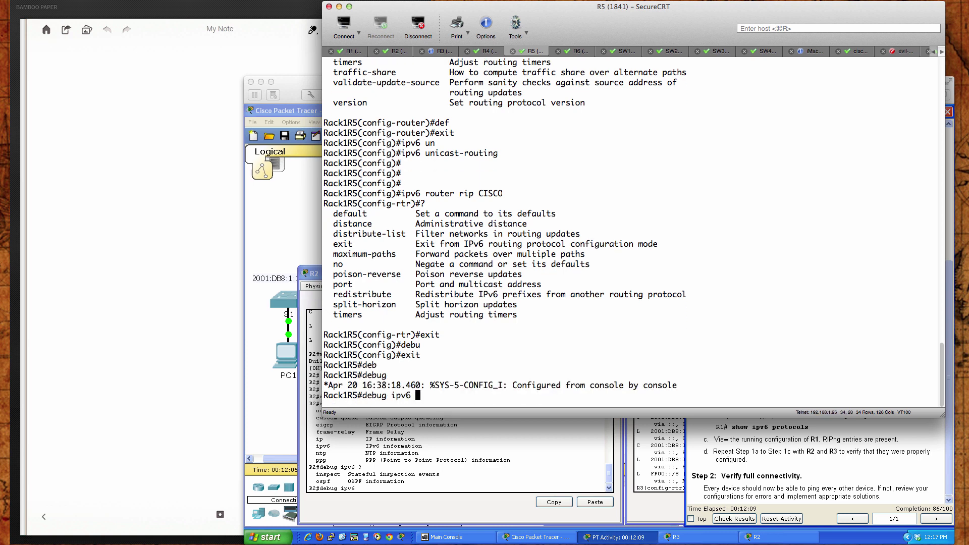
text(?)
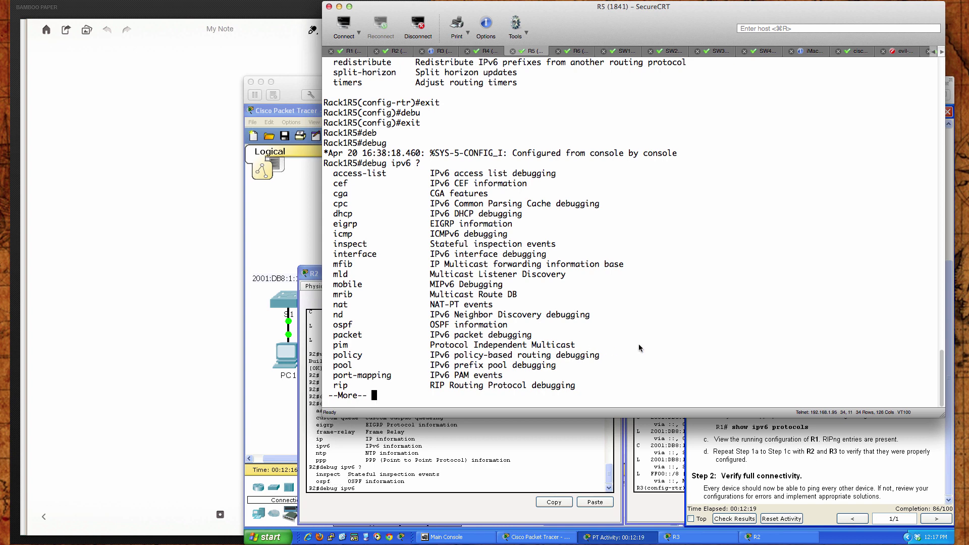
key(Return)
key(Return)
key(Return)
key(Return)
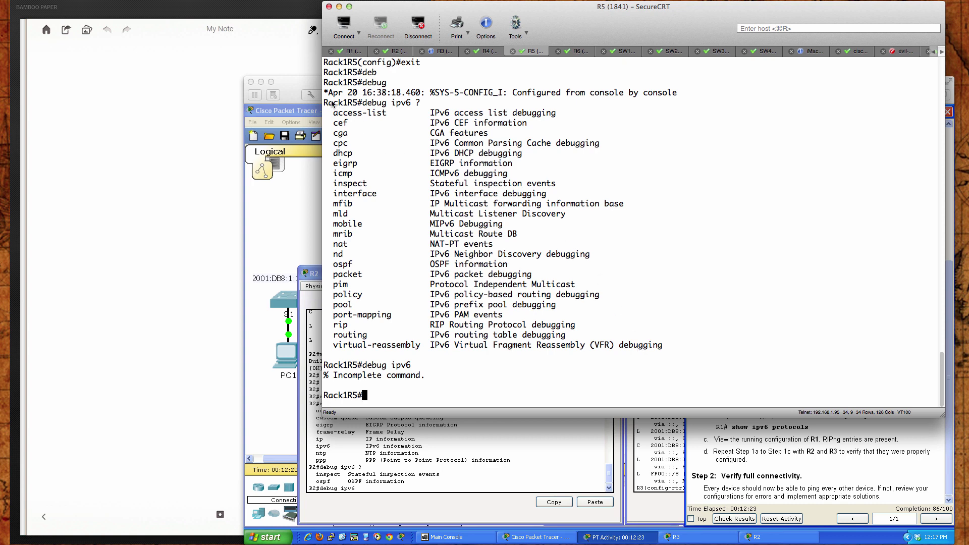
drag(325, 103, 657, 379)
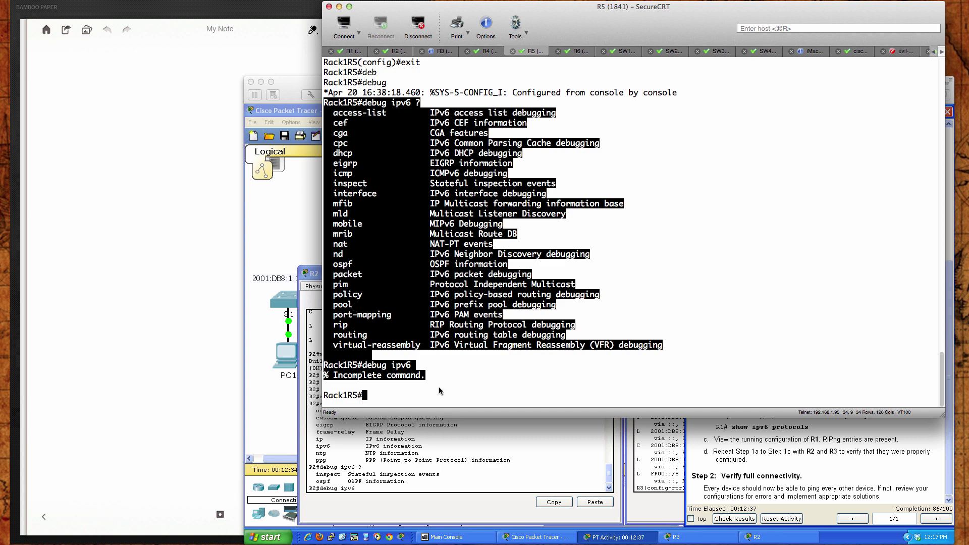
click(423, 393)
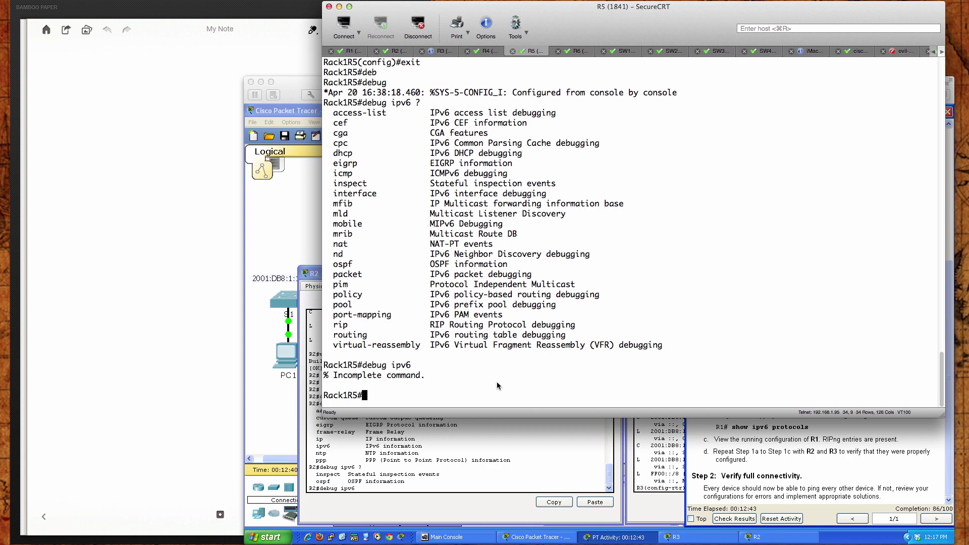
Return to R2 in Packet Tracer, clear its unfinished debug command and display the routing table with sh ipv6 route
click(515, 469)
click(656, 459)
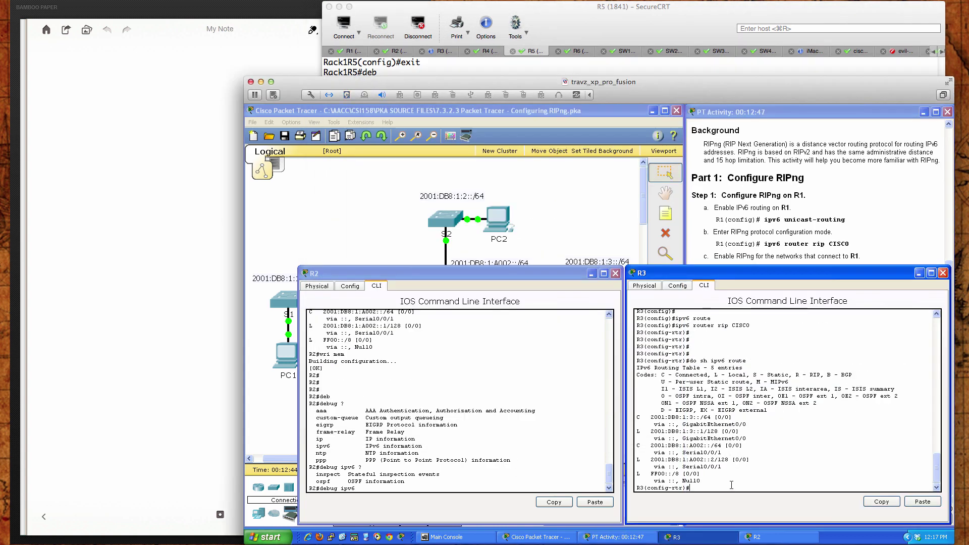
click(497, 488)
key(BackSpace)
key(BackSpace)
key(BackSpace)
key(BackSpace)
key(BackSpace)
key(BackSpace)
key(BackSpace)
key(BackSpace)
key(BackSpace)
key(BackSpace)
key(BackSpace)
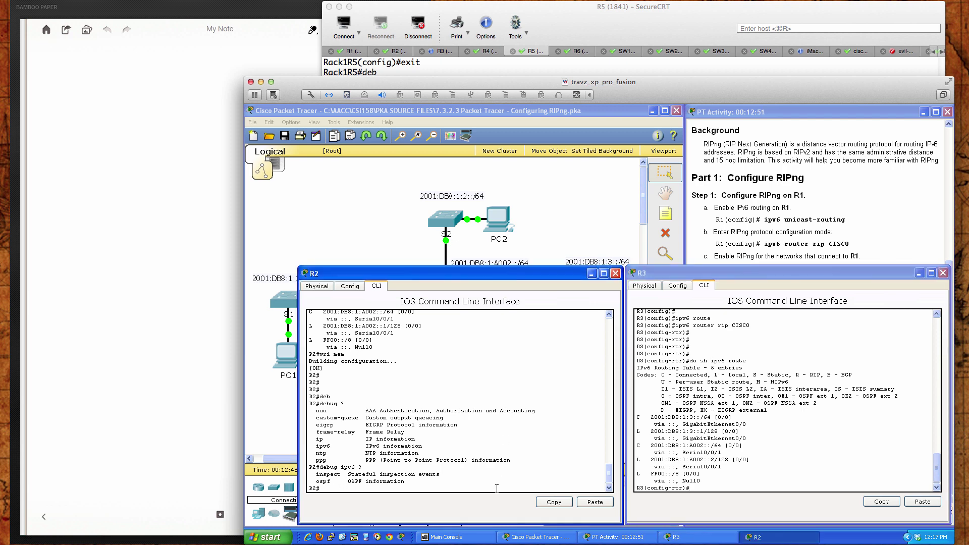
text(sh ipv6 route)
key(Return)
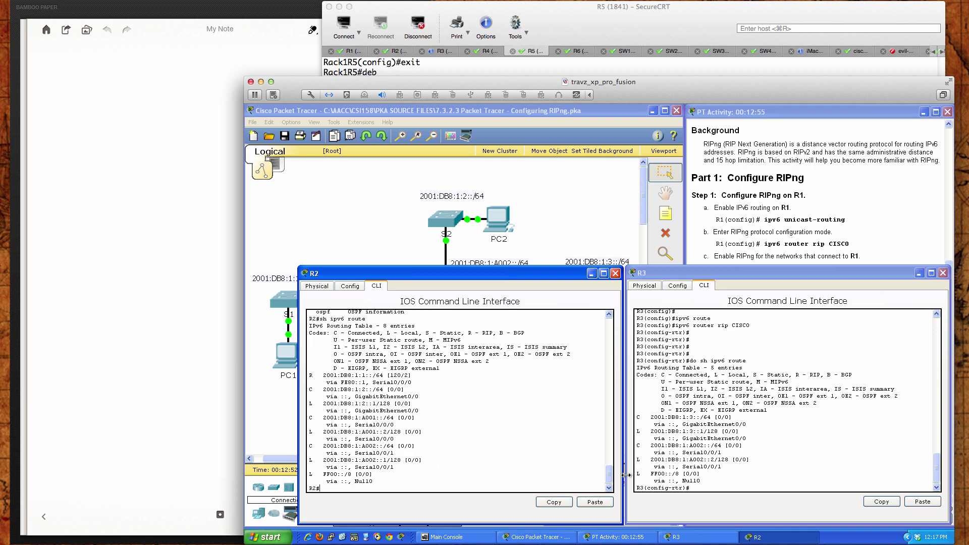
Move R3's window off the activity instructions, check R3's interface labels in the topology and return to its command line
click(732, 489)
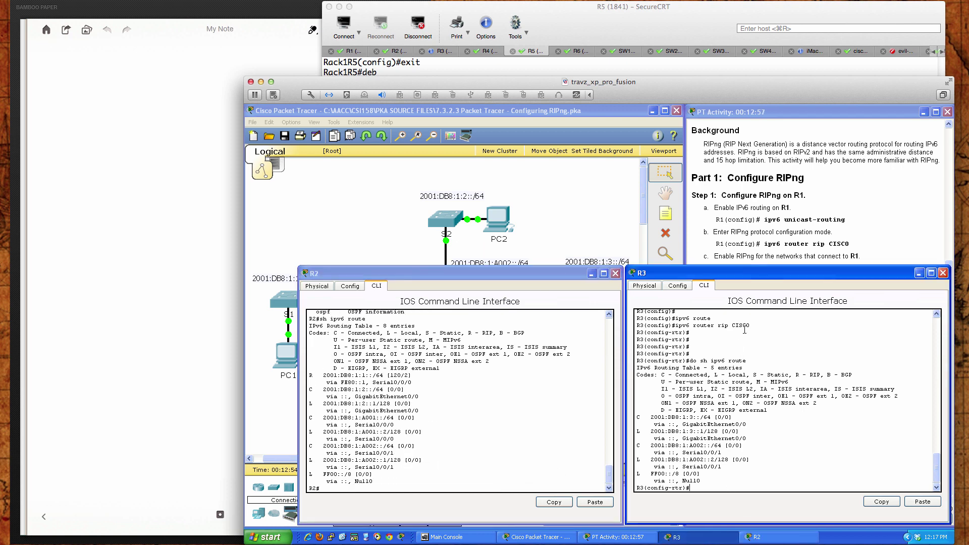
drag(765, 274, 505, 272)
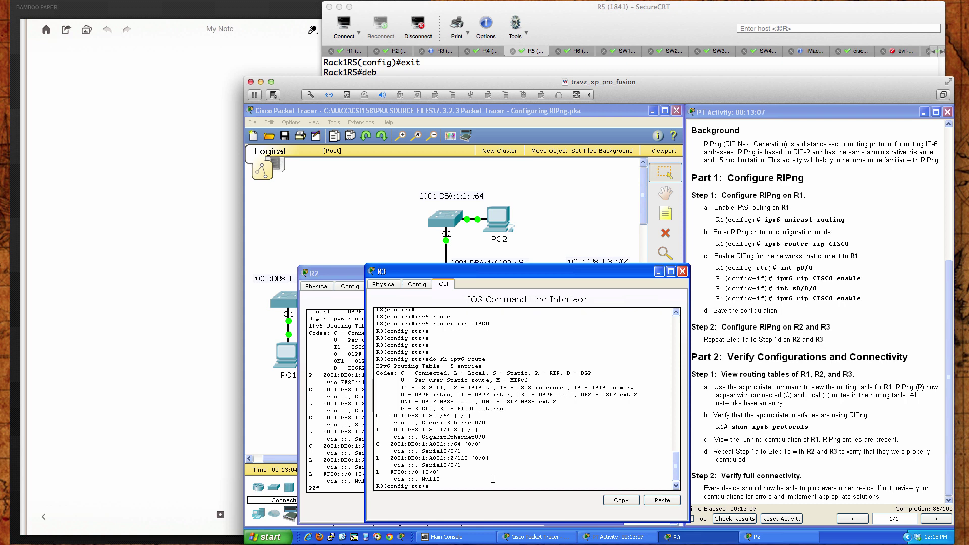
scroll(492, 479, down, 3)
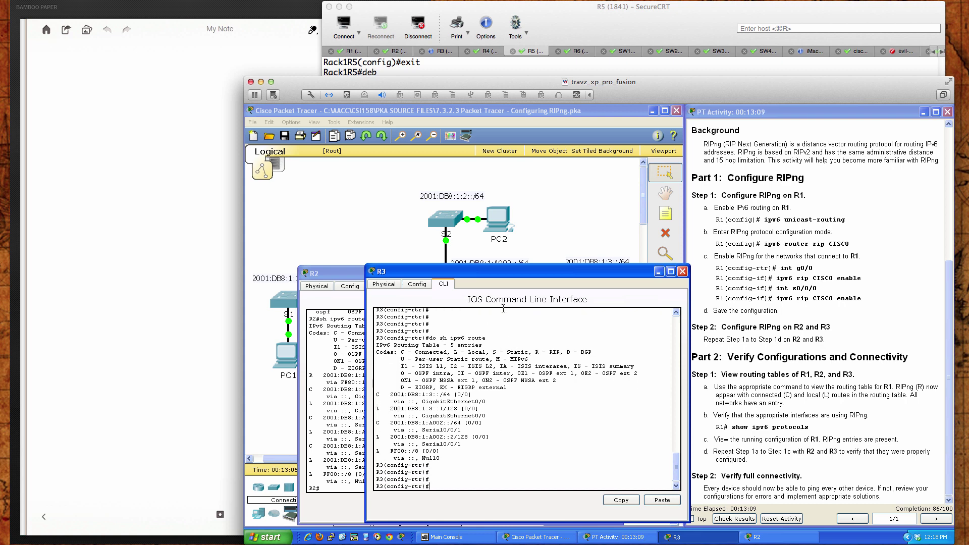
click(528, 237)
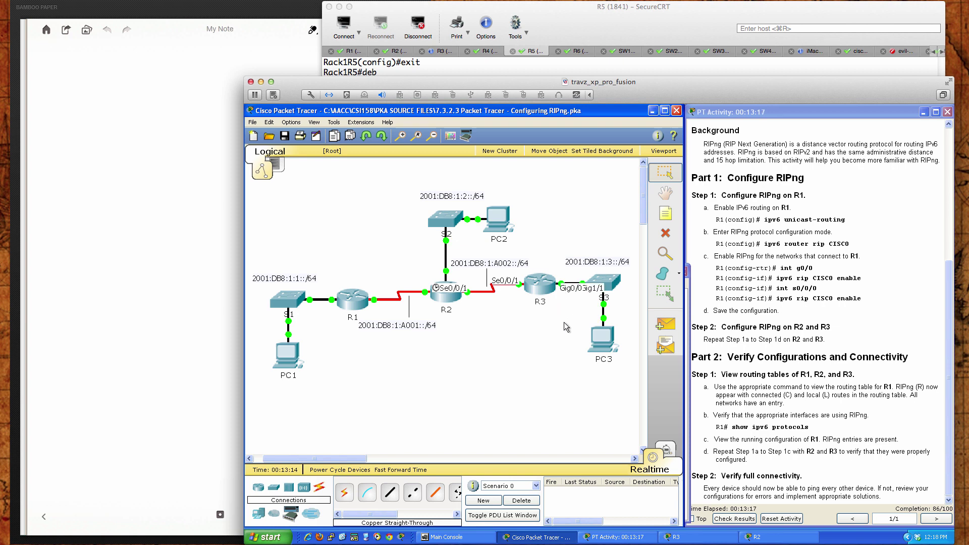
click(540, 304)
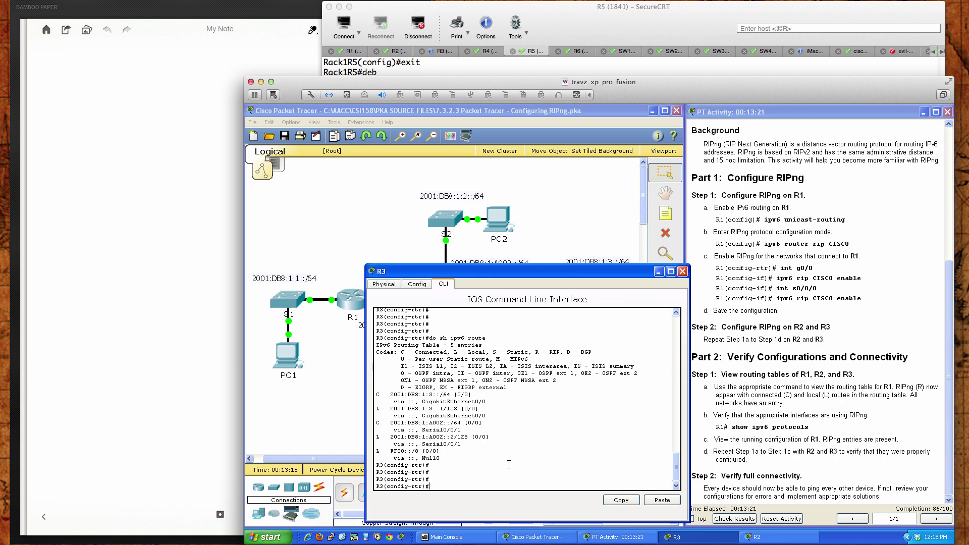
Enable RIPng process CISCO on R3's interface gi0/0 with ipv6 rip CISCO enable
text(int gi0/0)
key(Return)
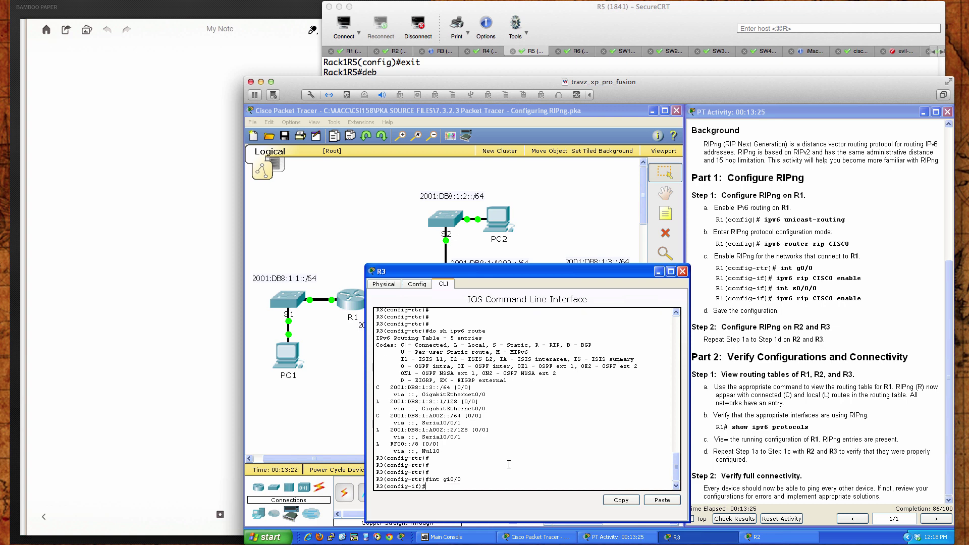
text(ipv6 ri)
key(Tab)
text(C)
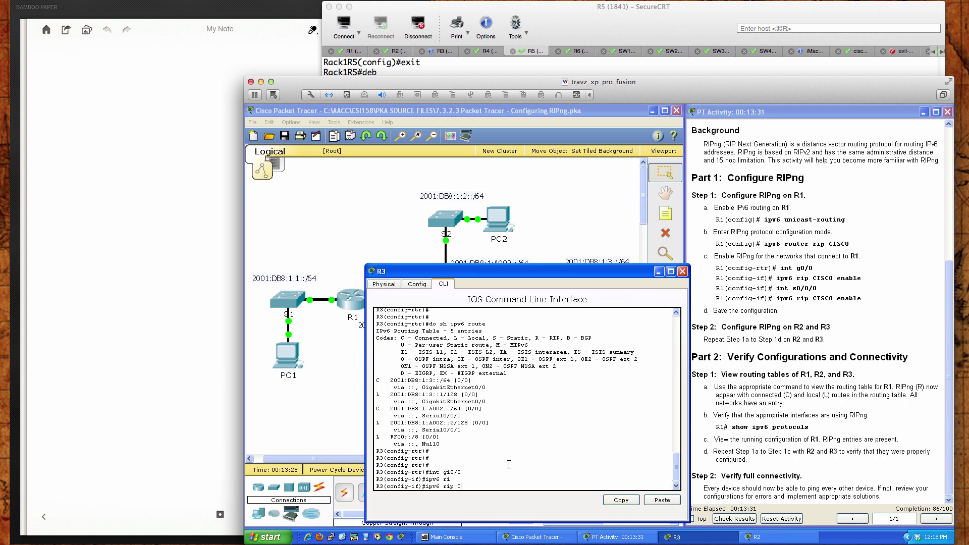
text(ISCO ena)
key(Tab)
key(Return)
Enable RIPng process CISCO on R3's serial interface s0/0/1 with ipv6 rip CISCO enable
text(int s0/0/1)
key(Return)
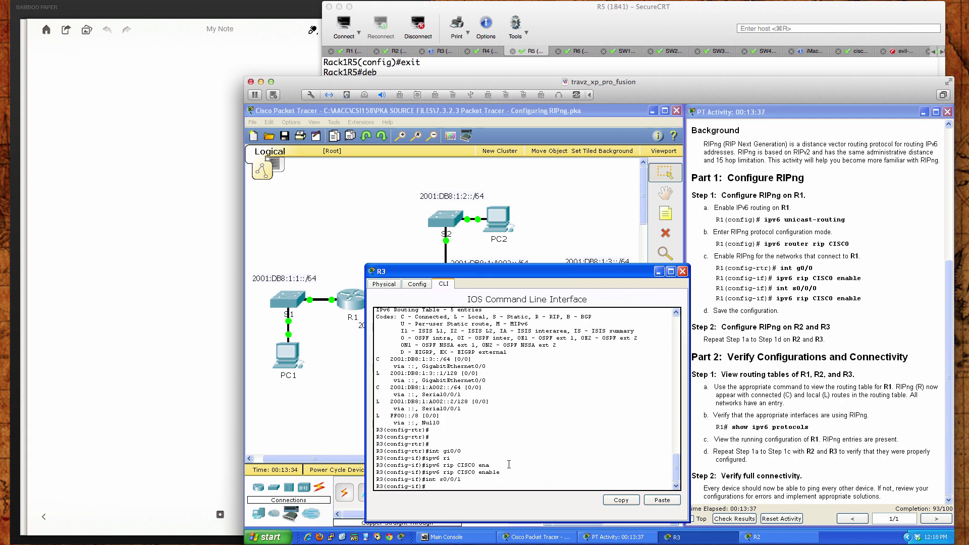
key(Return)
key(Return)
text(int s0/0/1)
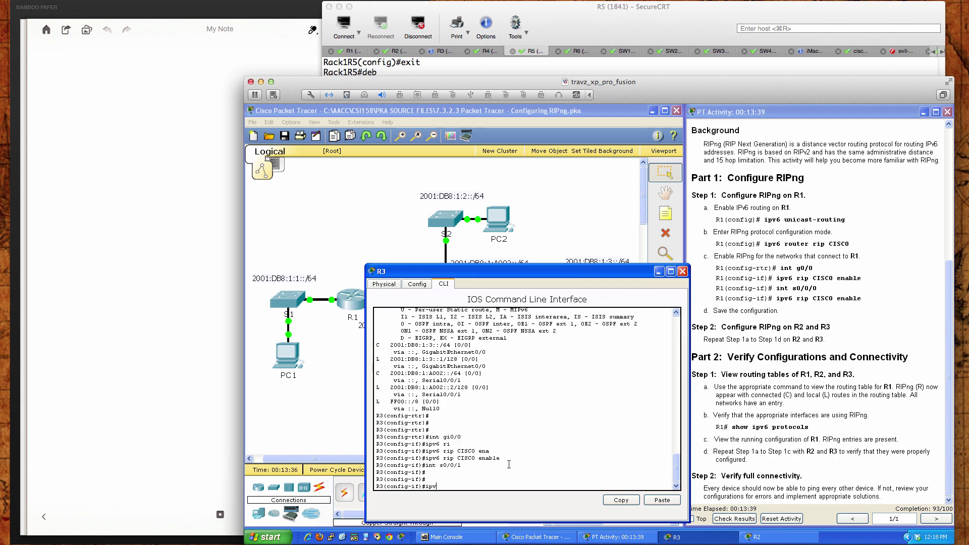
key(Up)
key(Return)
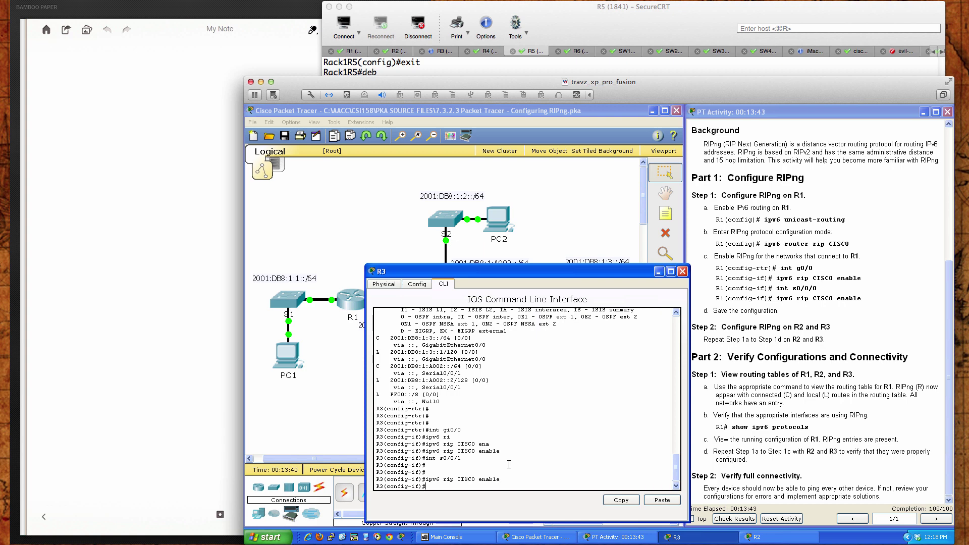
key(Return)
key(Return)
key(Return)
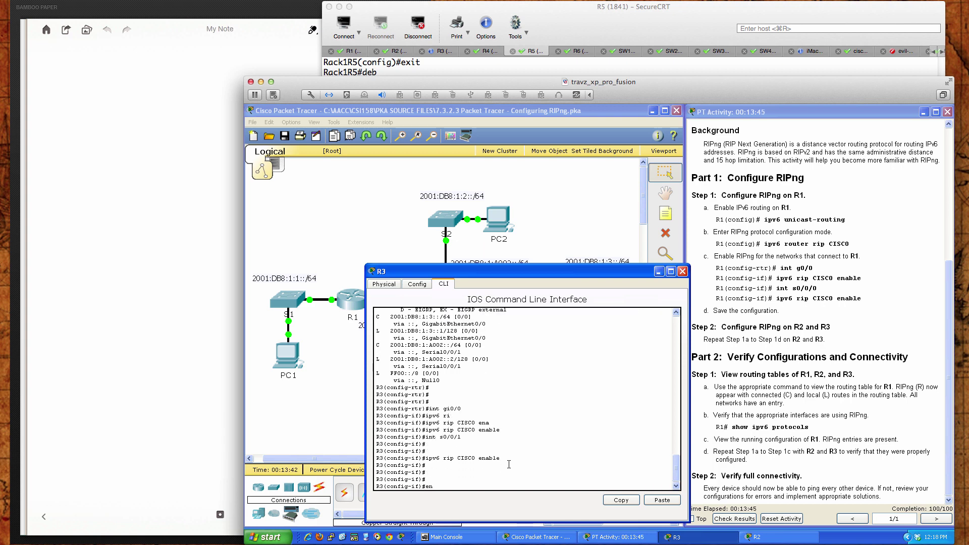
End configuration mode on R3 and save its configuration with wri mem
text(end)
key(Return)
key(Return)
key(Return)
text(wri mem)
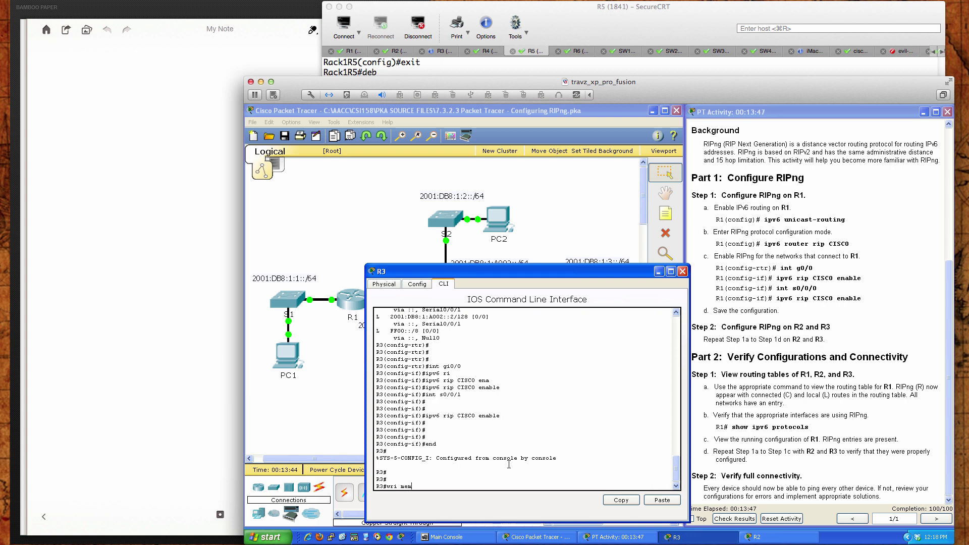
key(Return)
key(Return)
key(Return)
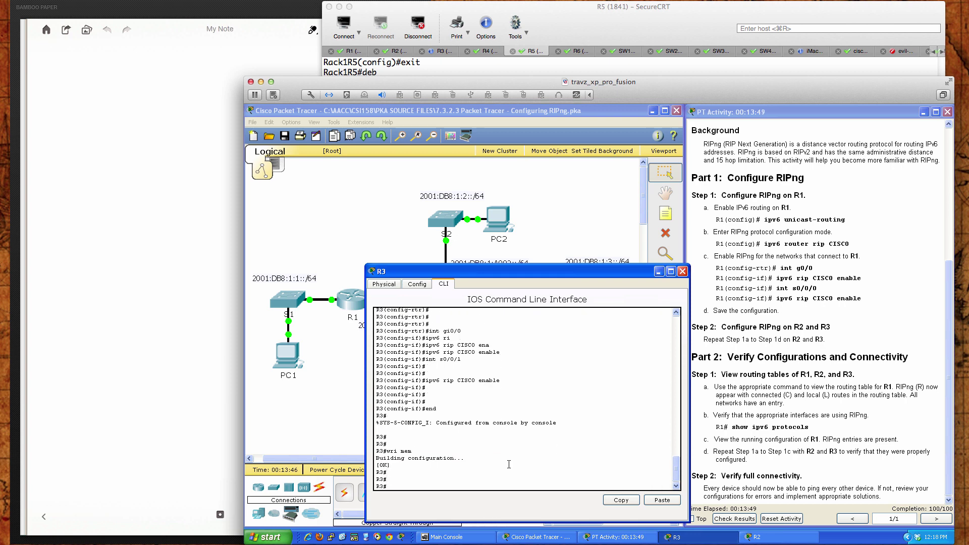
Move R3's window aside, uncover the topology and display R3's IPv6 routing table with sh ipv6 route
drag(517, 273, 777, 273)
click(453, 285)
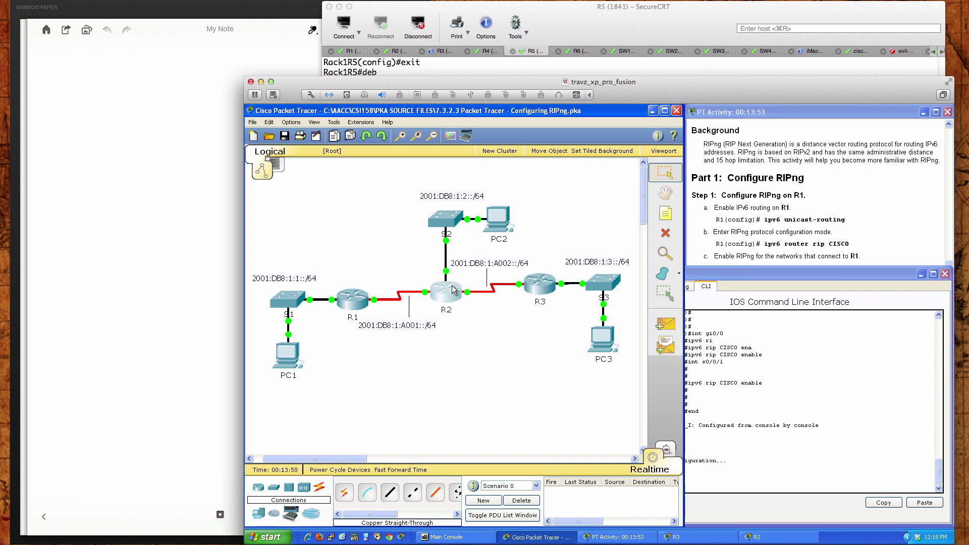
click(794, 405)
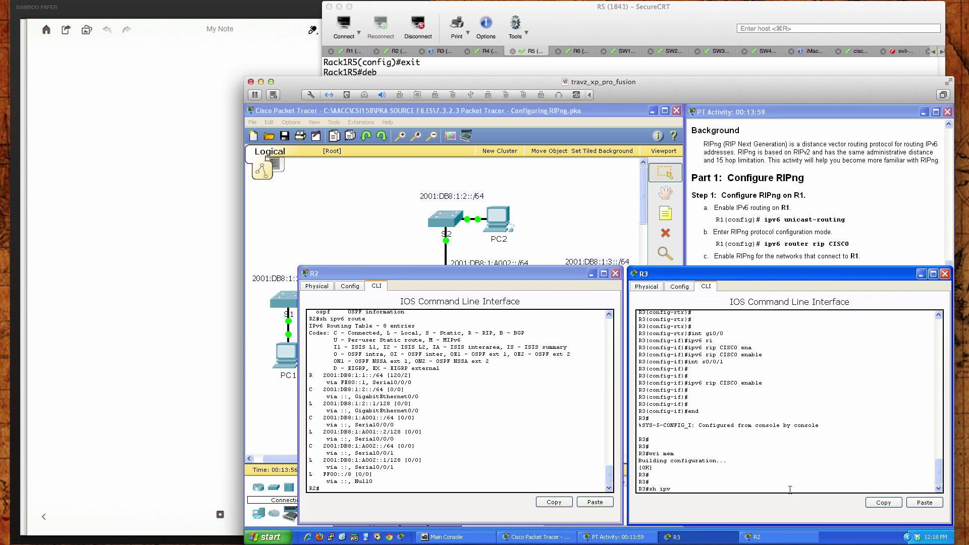
text(sh ipv6 route)
key(Return)
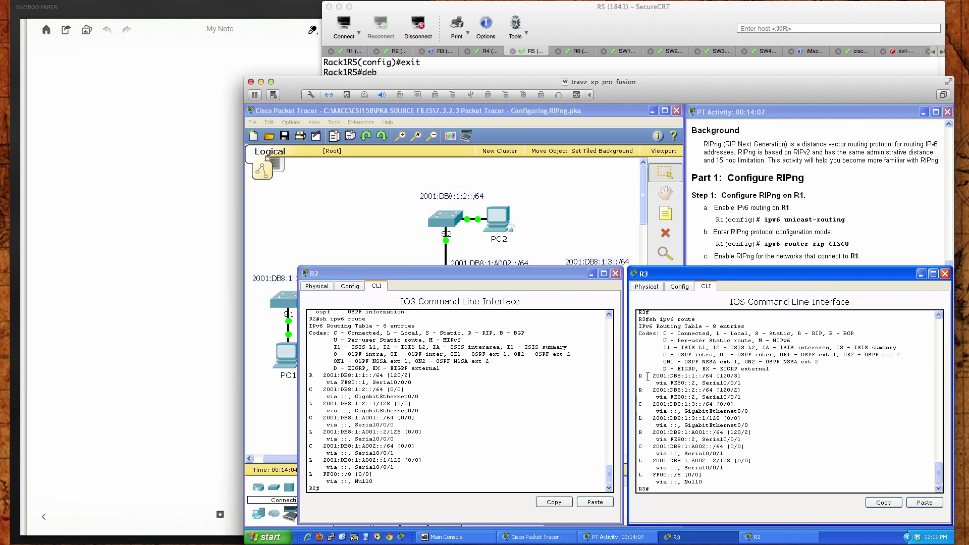
Highlight R3's RIP routes for 2001:DB8:1:1::/64, 2001:DB8:1:2::/64 and 2001:DB8:1:A001::/64 in the routing table
drag(640, 375, 738, 386)
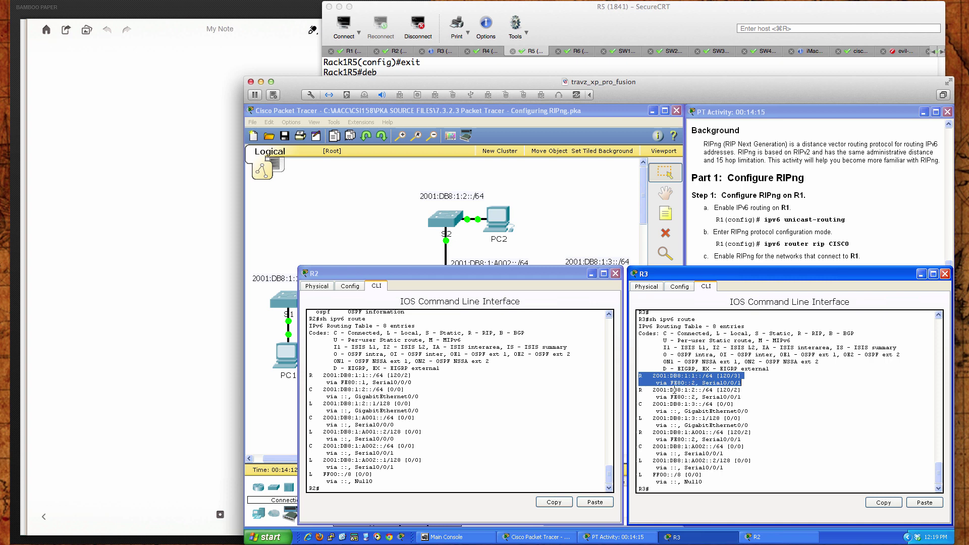
drag(654, 390, 719, 398)
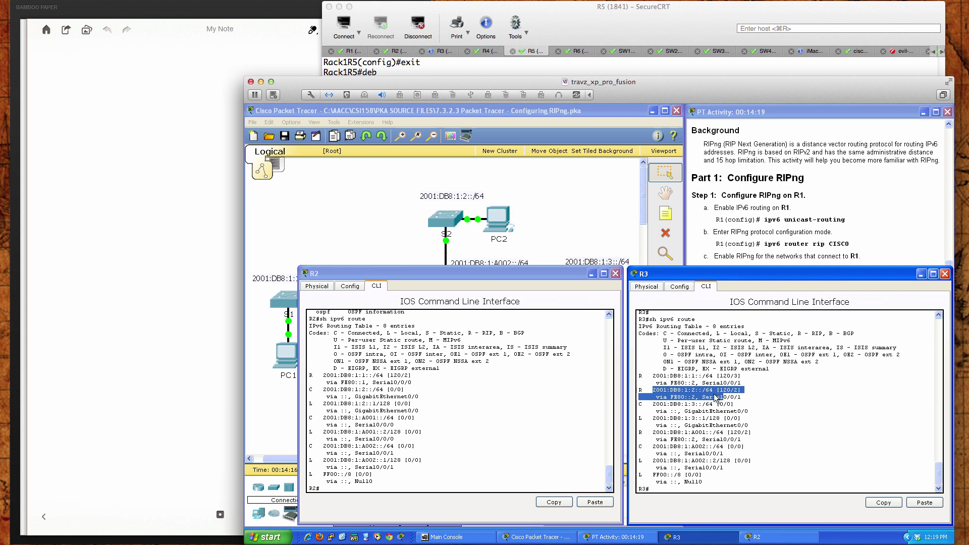
drag(653, 433, 742, 439)
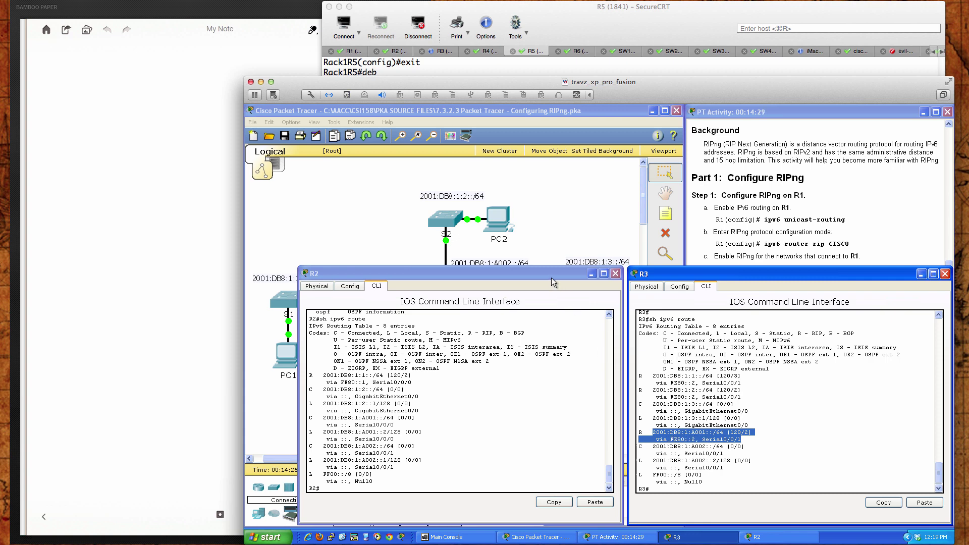
Compare the topology with R3's routing table, highlighting the RIP route 2001:DB8:1:1::/64 and the connected route 2001:DB8:1:A002::/64
click(549, 247)
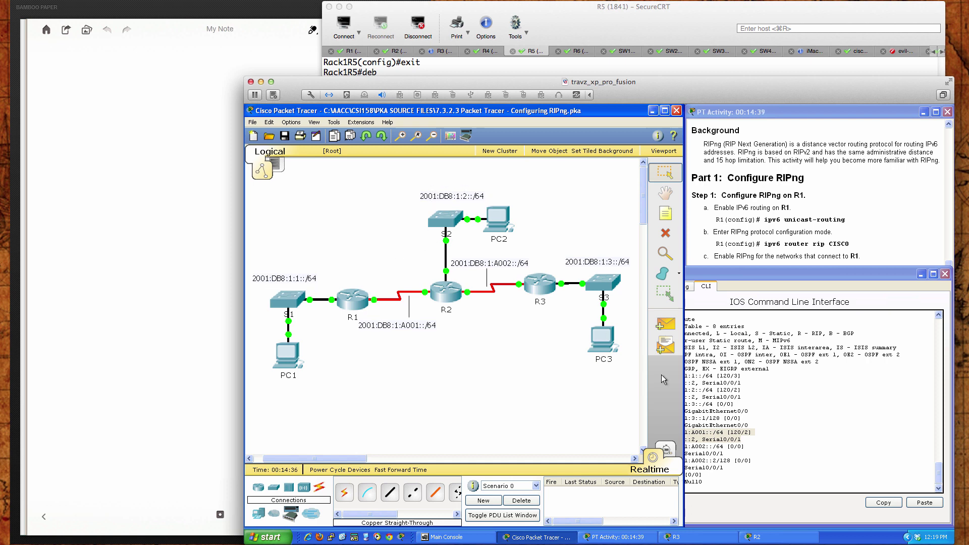
click(768, 459)
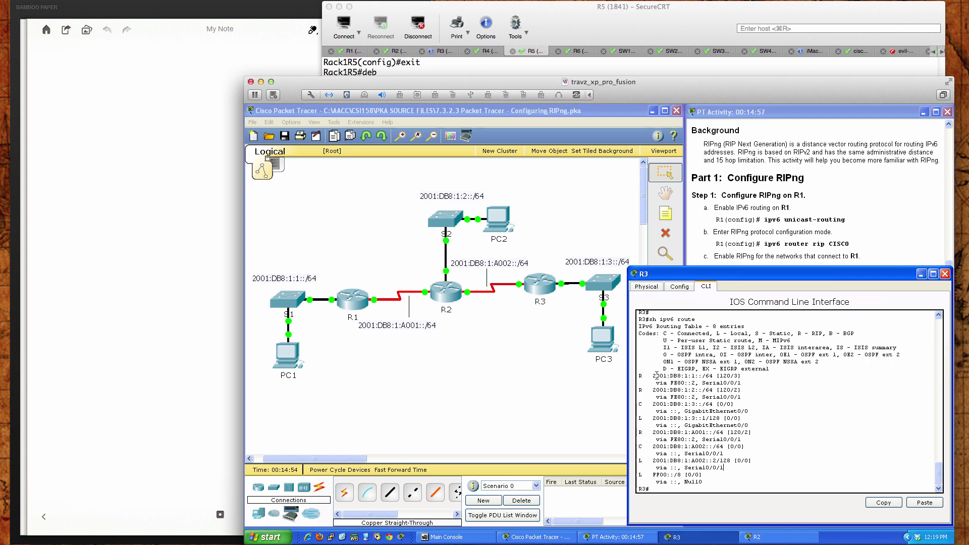
drag(650, 376, 740, 384)
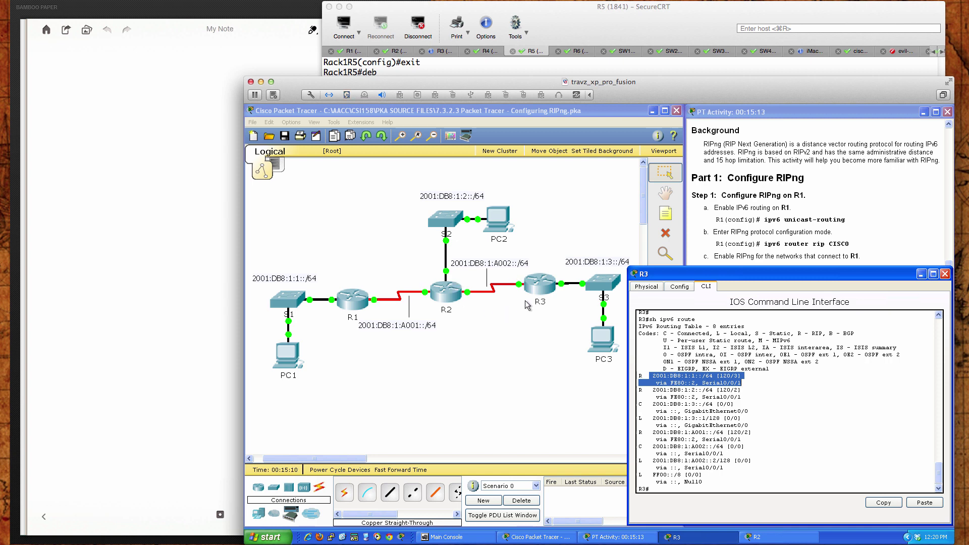
click(698, 424)
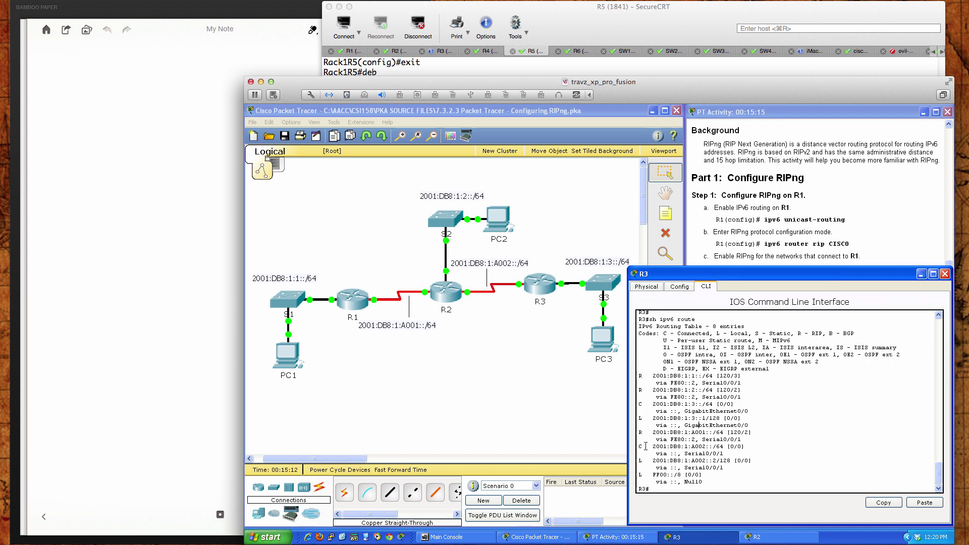
drag(640, 445, 750, 452)
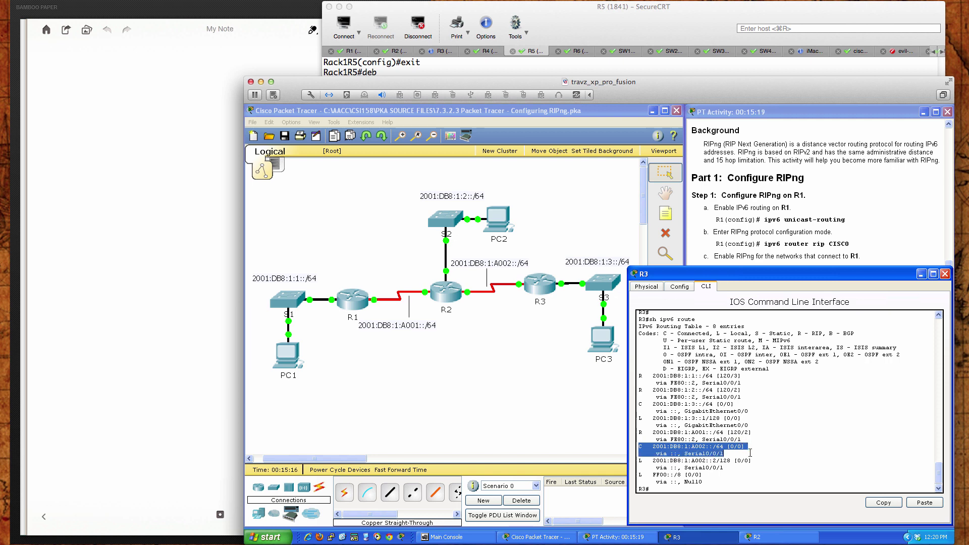
click(663, 488)
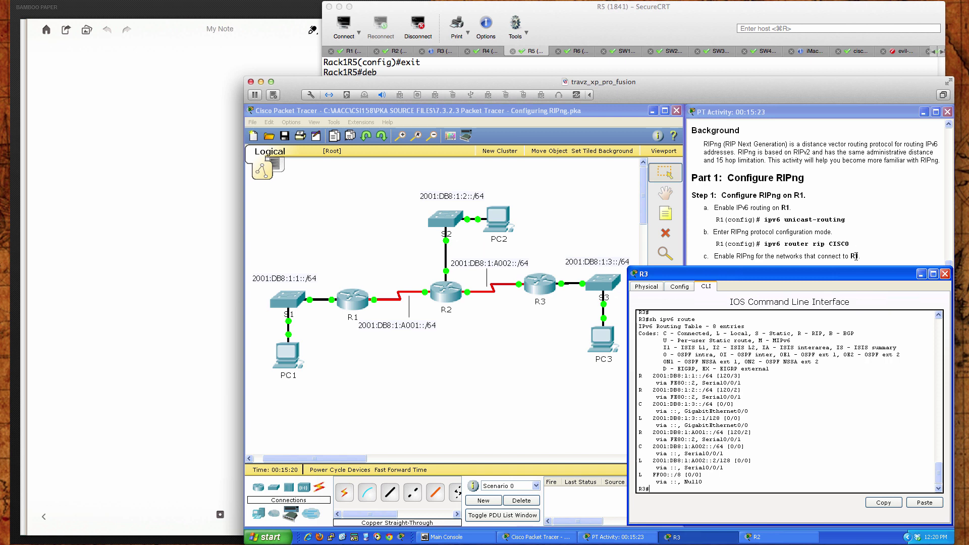
Save R3's configuration again with wri mem and close R3's window
mouse_move(856, 273)
mouse_down()
mouse_move(807, 268)
mouse_move(846, 259)
mouse_move(849, 270)
mouse_up()
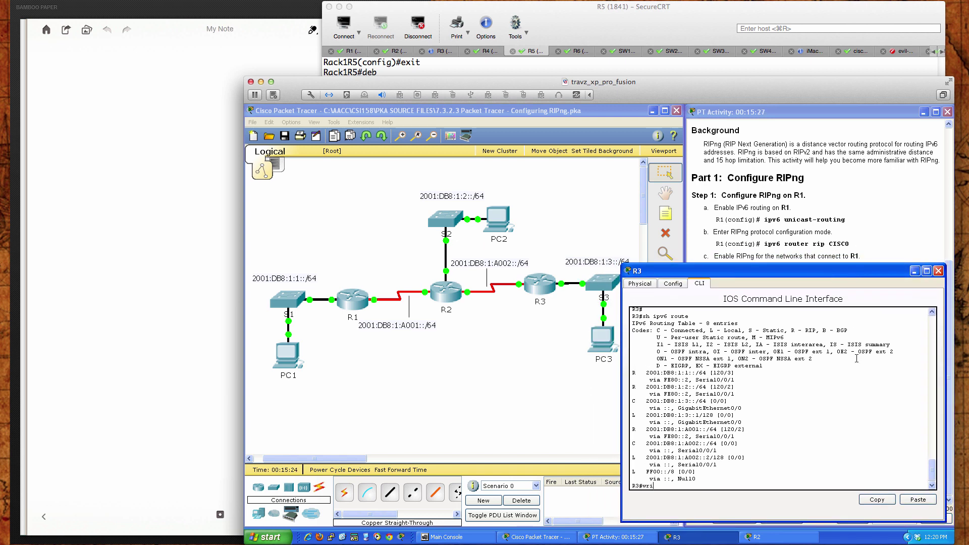
key(Return)
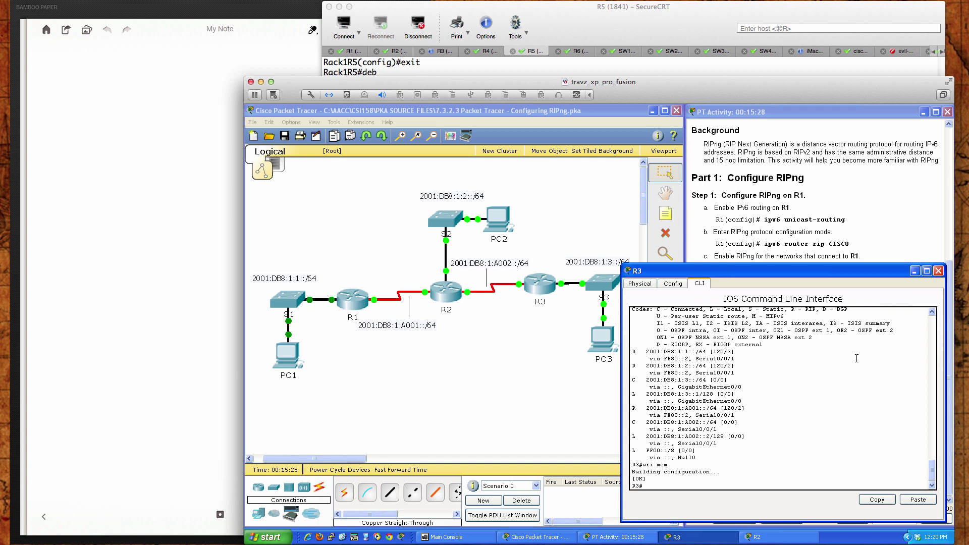
click(939, 271)
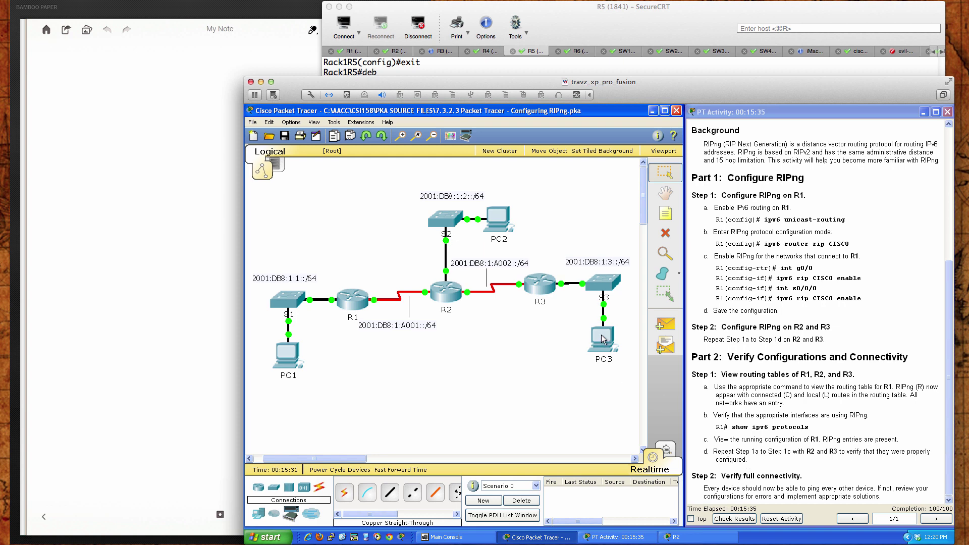
Open PC3's device window and review the activity instructions through the full connectivity verification
scroll(602, 339, up, 3)
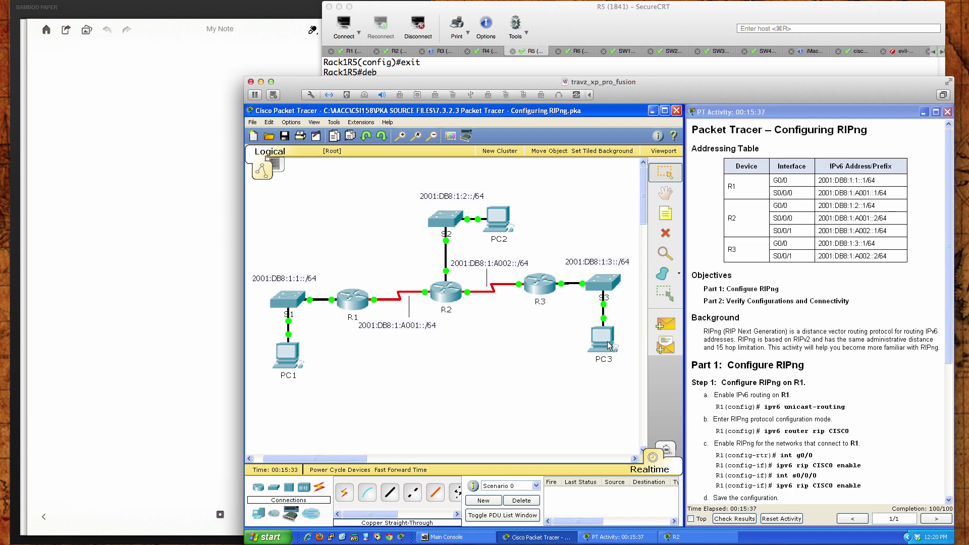
click(609, 346)
click(878, 386)
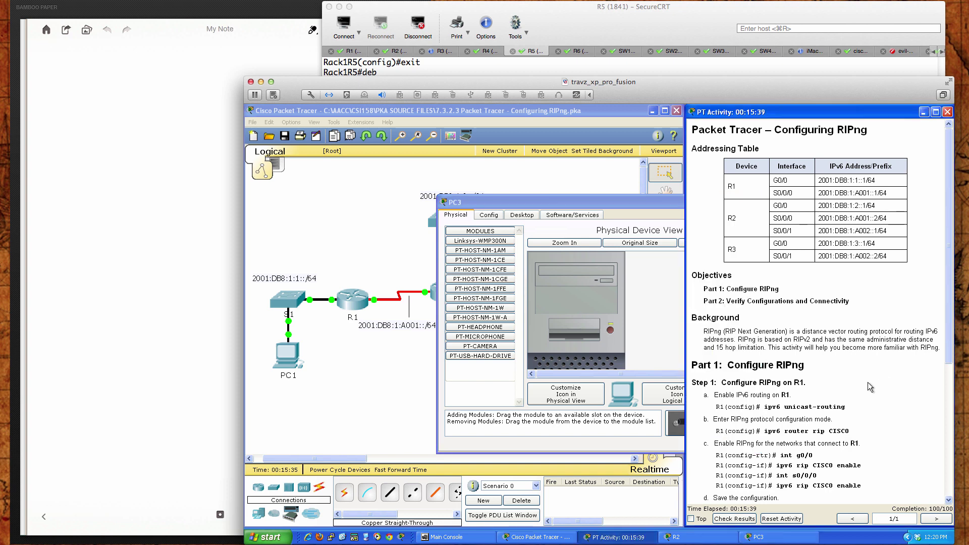
scroll(867, 382, down, 5)
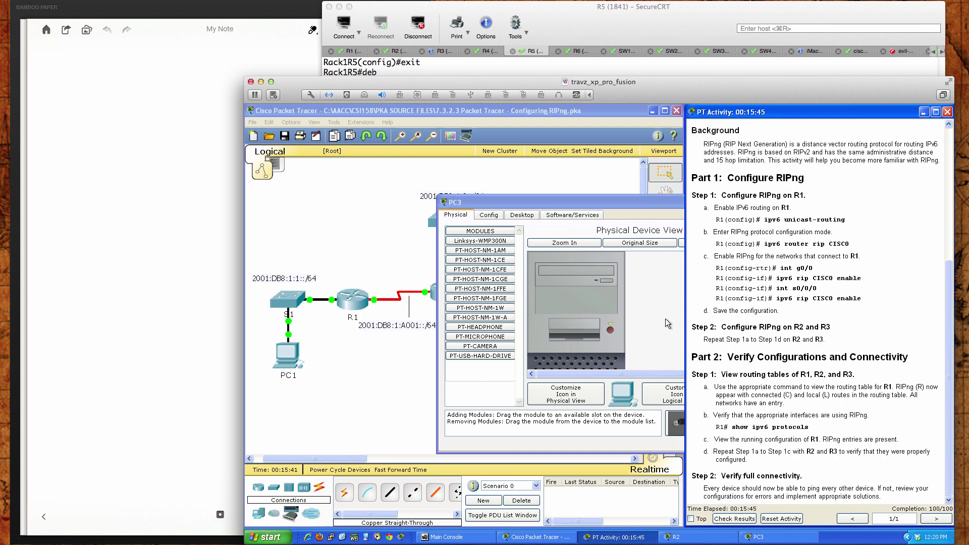
Look up PC1's IPv6 address in its IP Configuration and move the window clear of PC3 in the topology
click(283, 358)
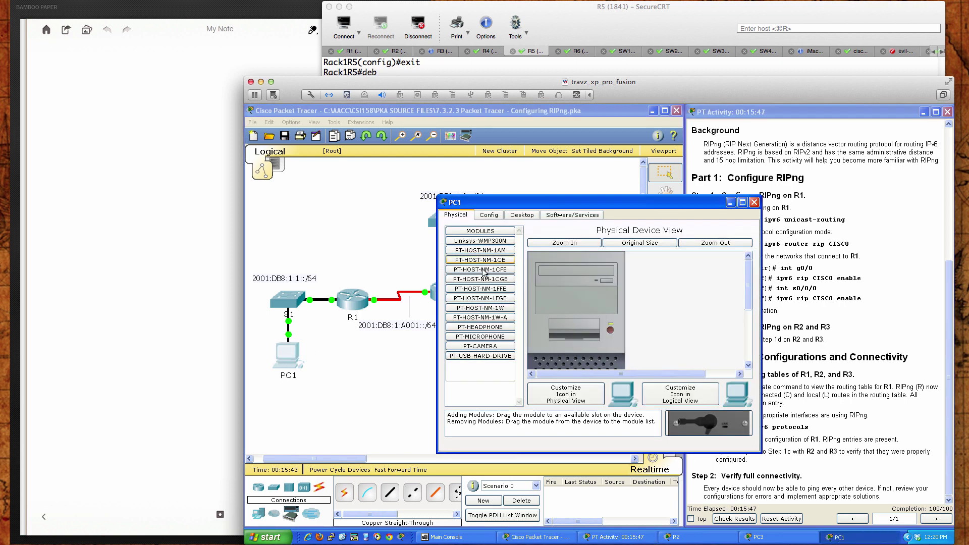
click(531, 218)
click(666, 249)
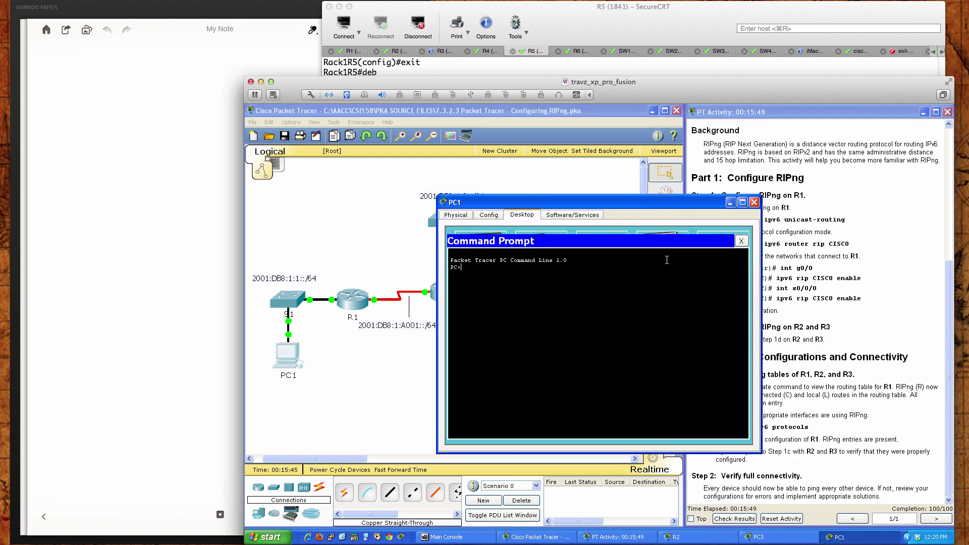
click(741, 241)
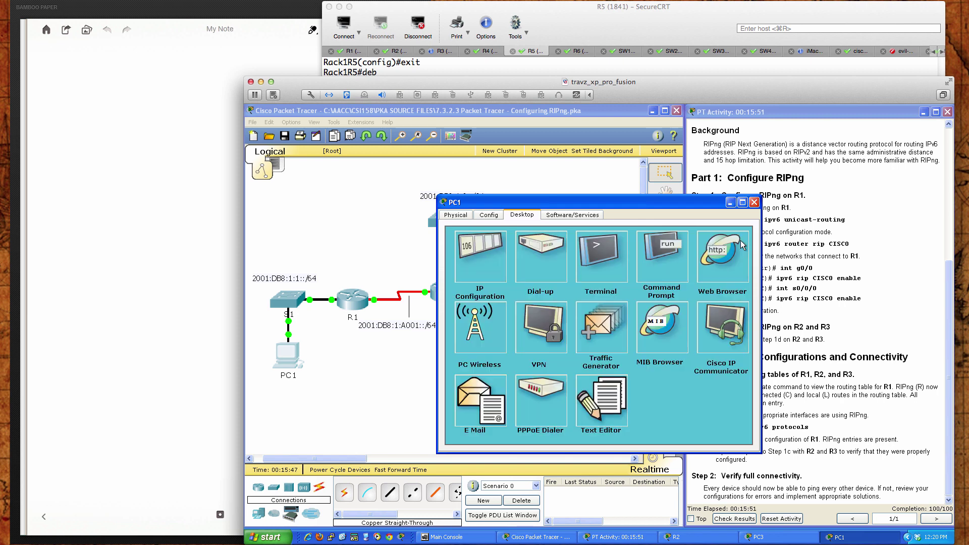
click(495, 255)
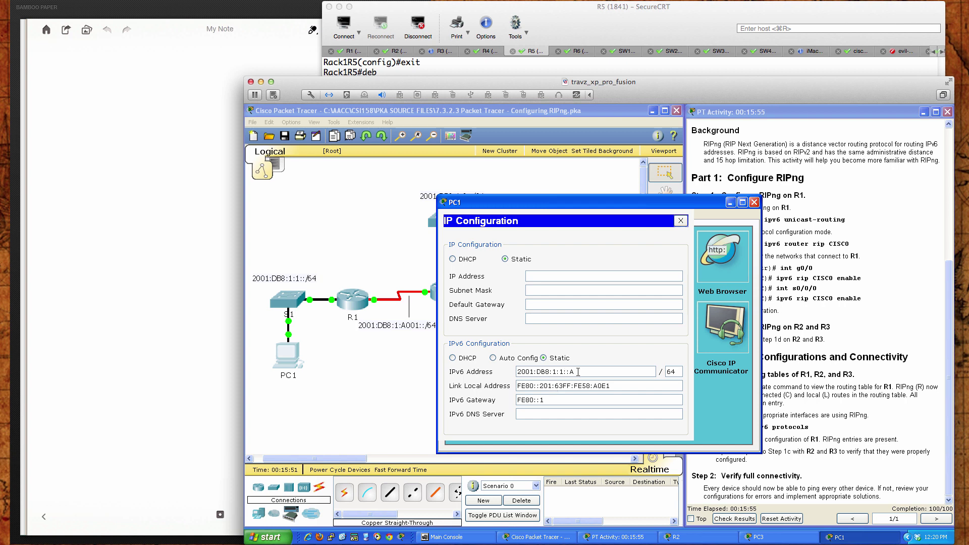
drag(584, 201, 409, 265)
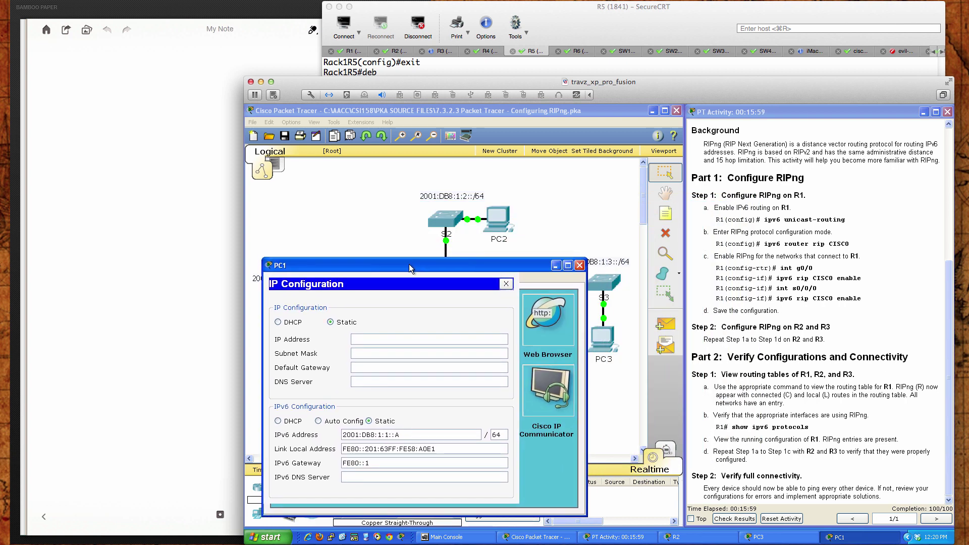
Ping PC1 at 2001:db8:1:1::a from PC3's Command Prompt, rechecking PC1's IPv6 address in its IP Configuration
click(604, 337)
drag(591, 205, 775, 275)
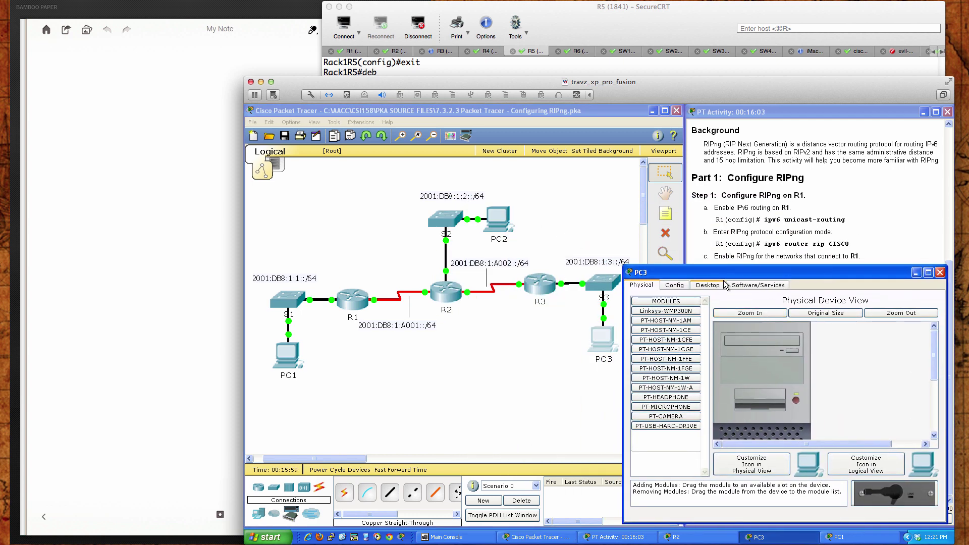
click(707, 285)
click(849, 320)
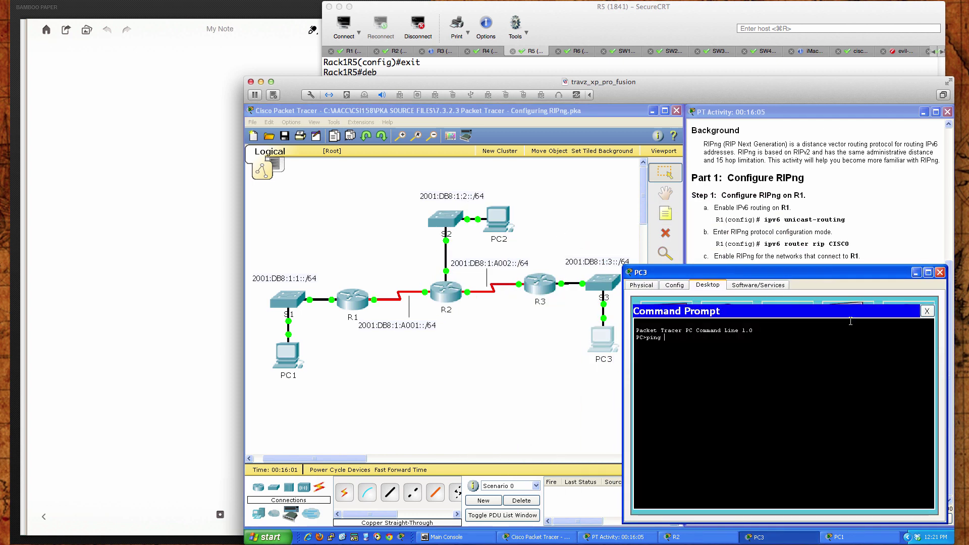
text(ping 2001:)
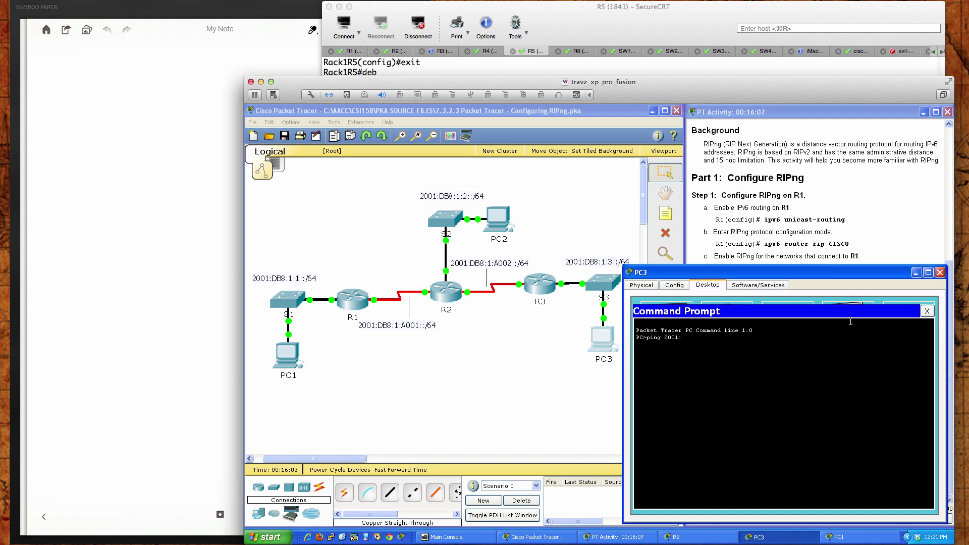
text(db8:1:1::)
click(286, 354)
click(784, 374)
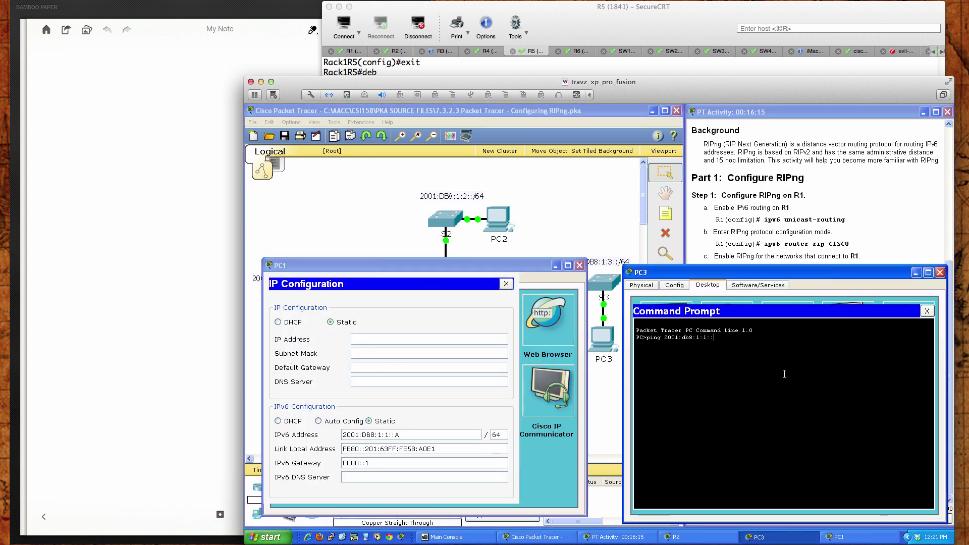
text(a)
key(Return)
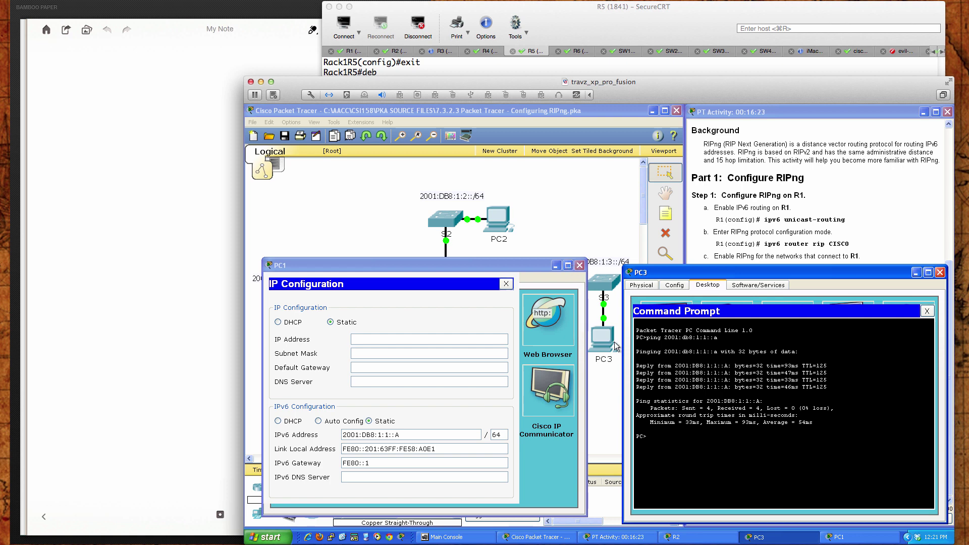
Close the PC1 and PC3 windows and return to the beginning of the activity instructions
click(579, 265)
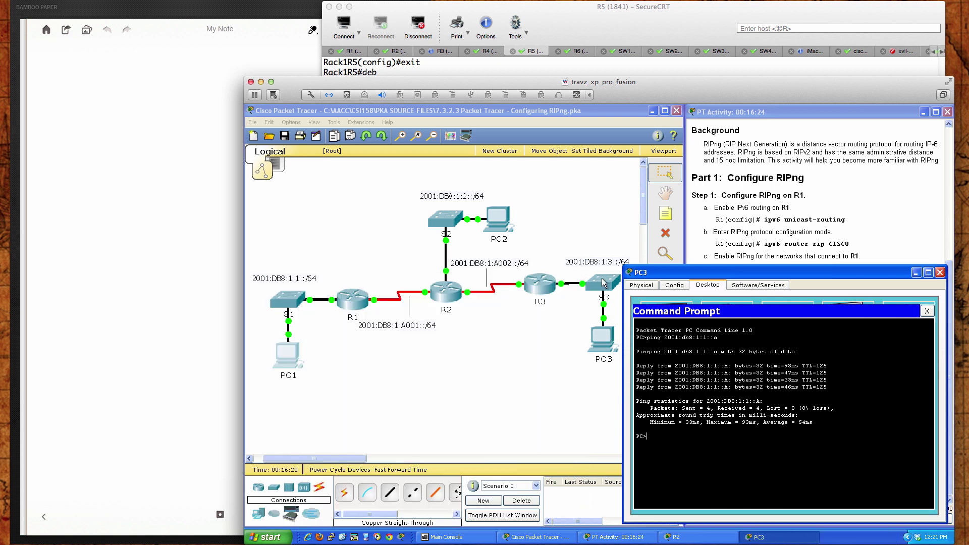
click(939, 273)
scroll(804, 272, up, 5)
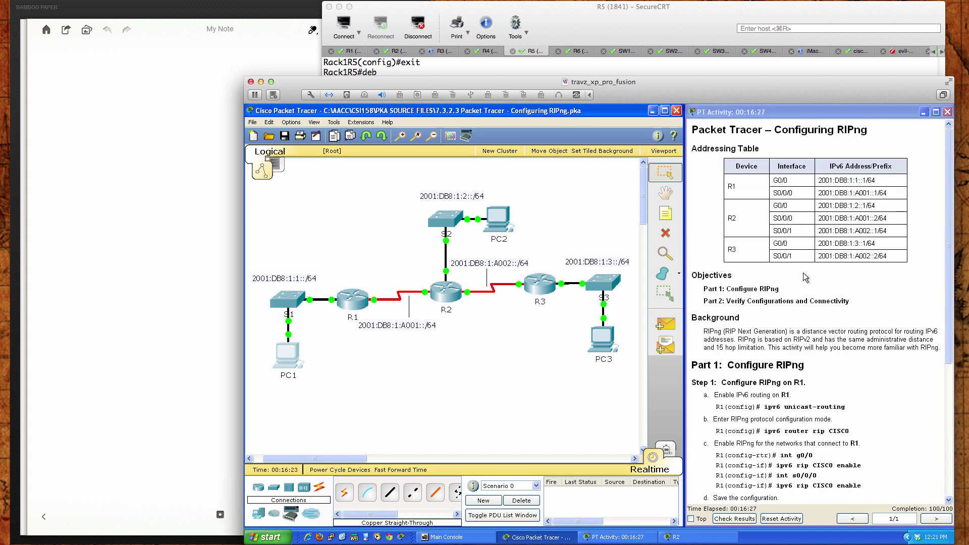